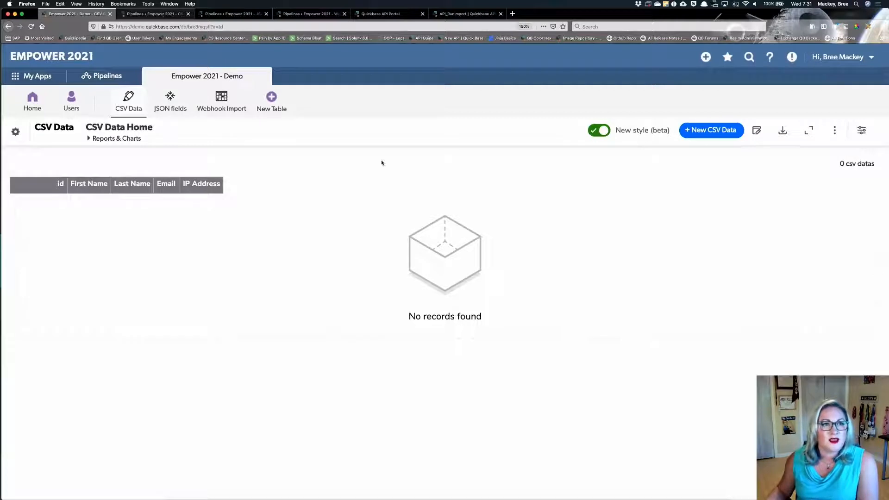
Step: Switch to the Empower 2021 - CSV Handler pipeline and list the CSV Sources steps of the CSV Handler channel
key(ctrl+Tab)
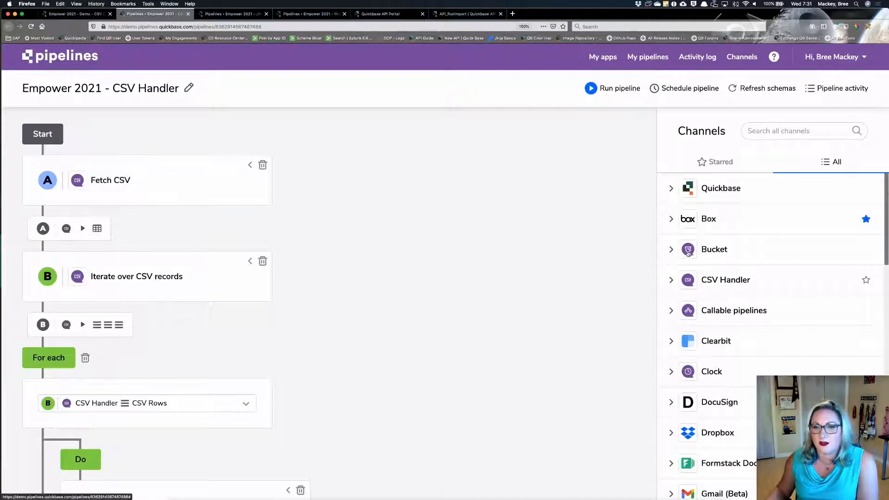
click(672, 281)
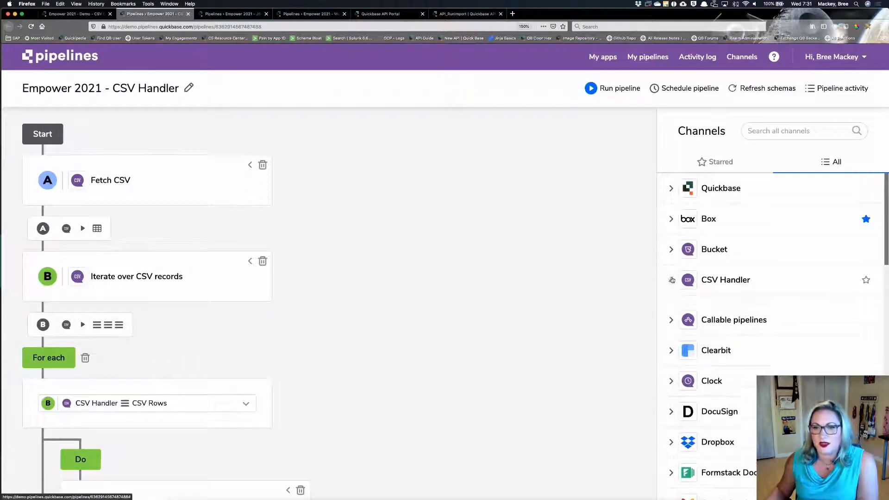
scroll(672, 281, down, 4)
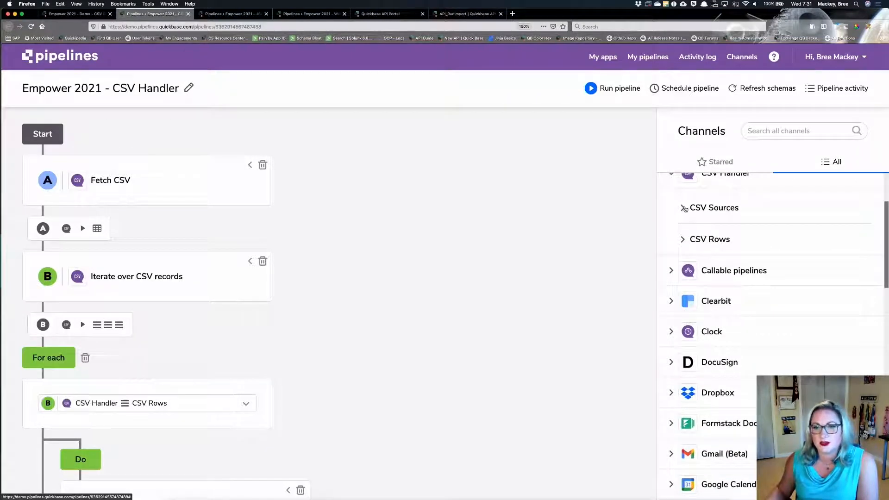
click(684, 208)
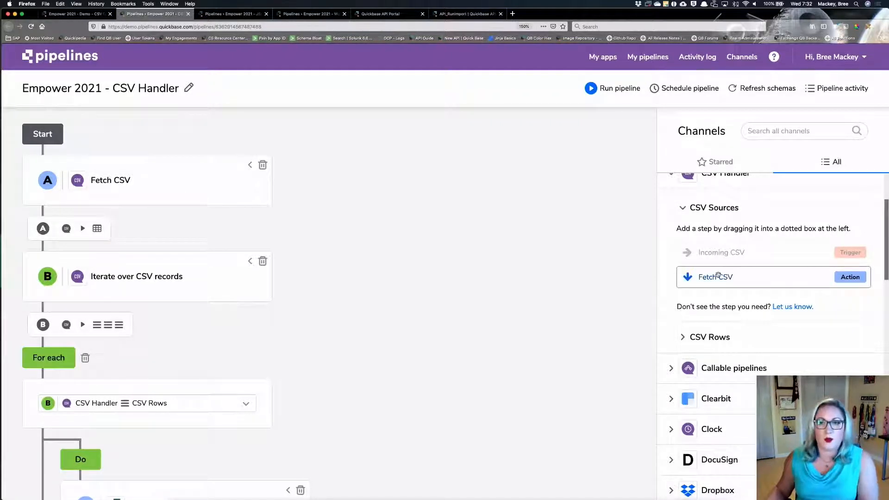
Step: Open the Fetch CSV step's settings and examine its authentication schema options, request method and CSV URL
click(249, 165)
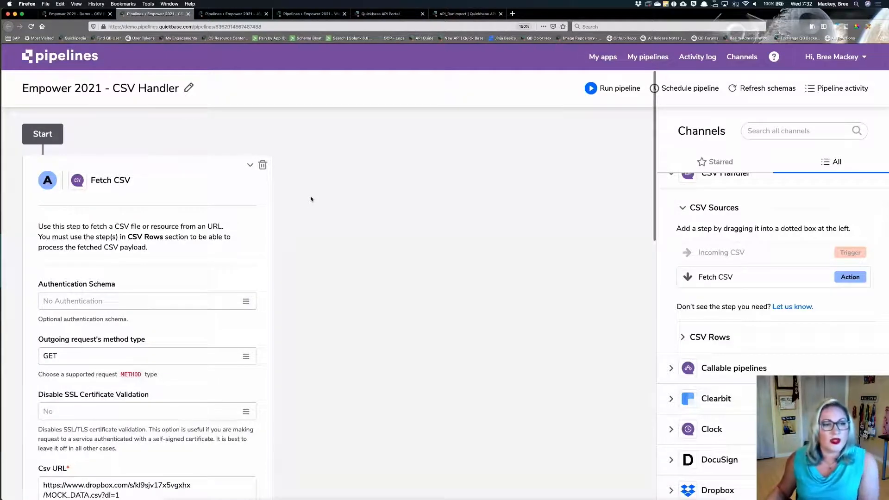
scroll(311, 199, down, 3)
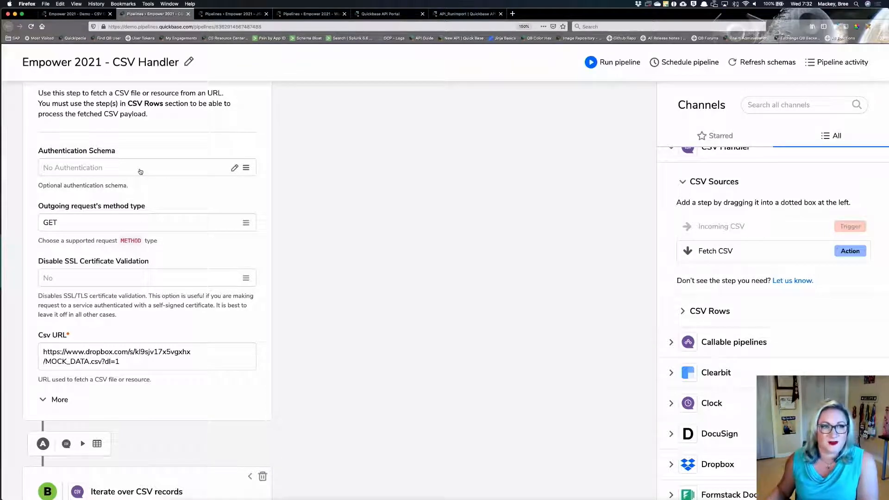
click(140, 169)
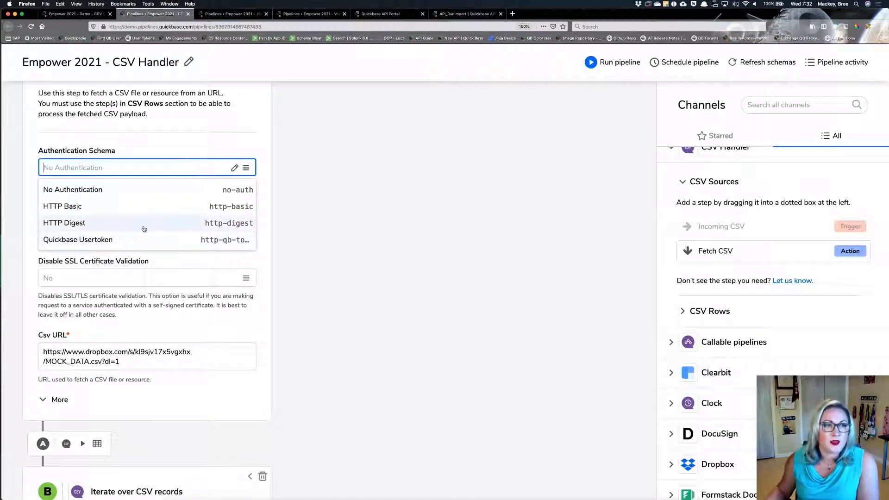
click(354, 191)
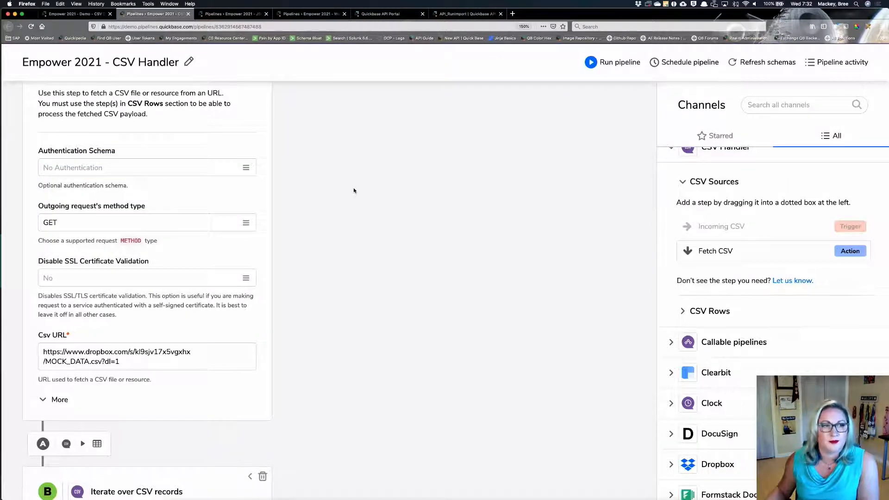
scroll(351, 189, down, 2)
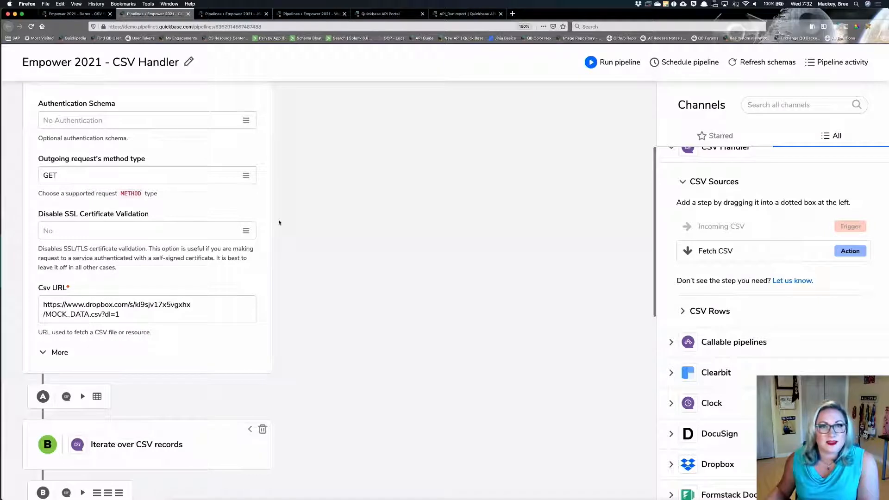
scroll(209, 297, down, 1)
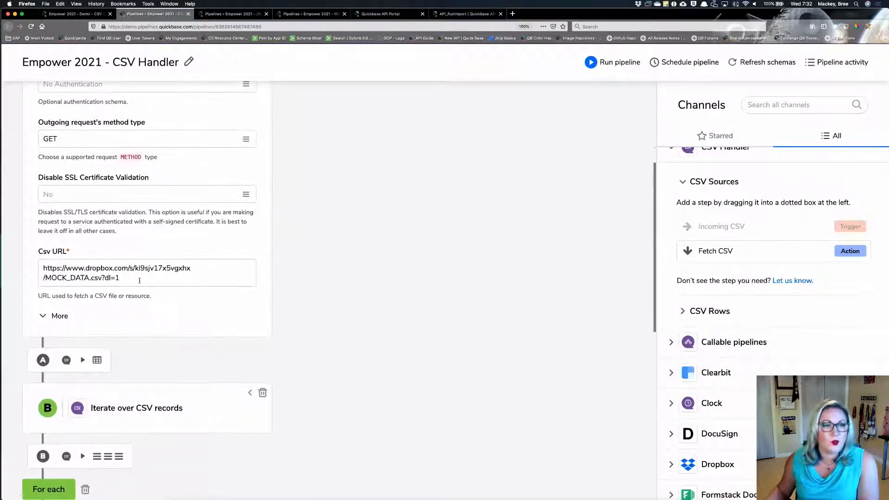
click(139, 280)
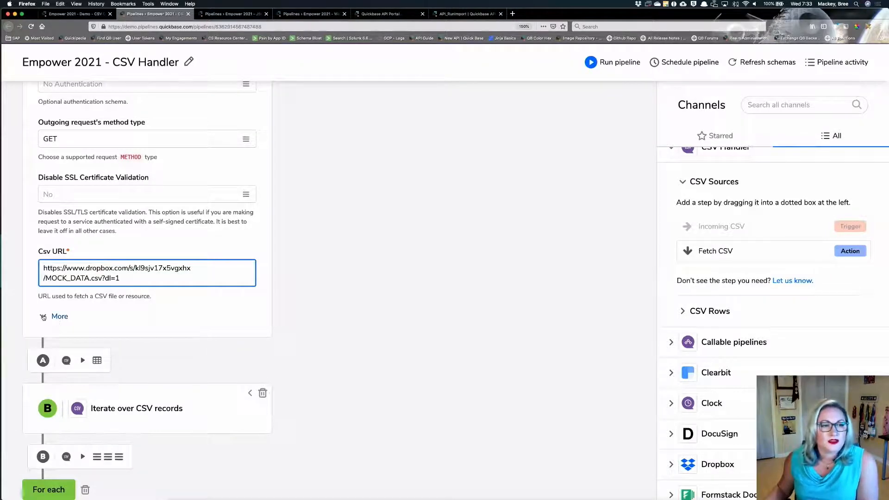
Step: Show the Fetch CSV step's additional settings and examine the headers, request body, credential and content encoding fields
click(58, 317)
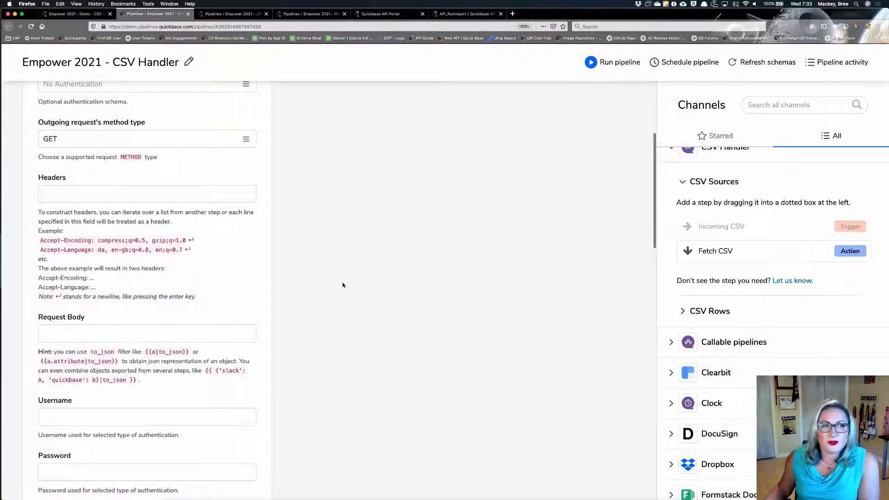
scroll(336, 282, down, 3)
scroll(336, 278, down, 5)
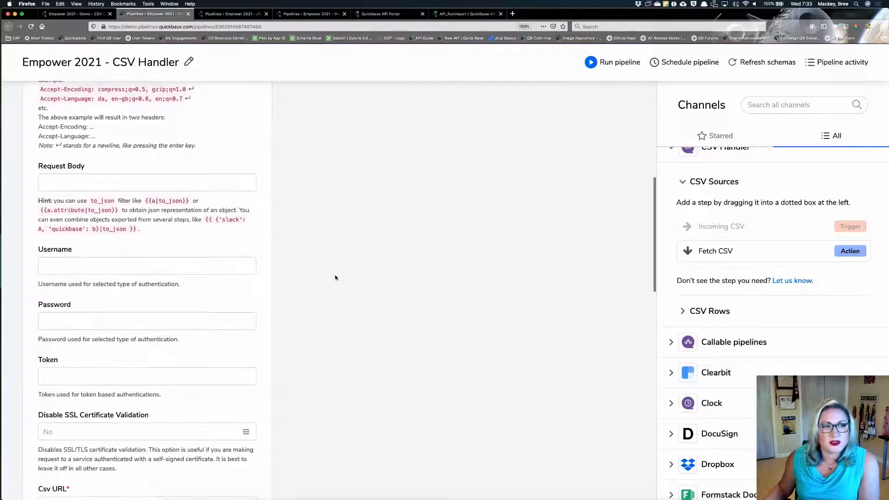
scroll(335, 277, down, 2)
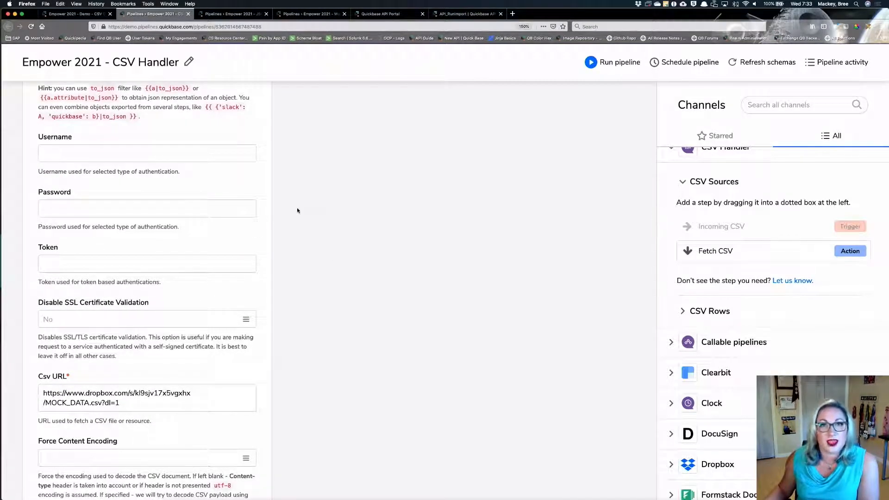
scroll(297, 222, down, 1)
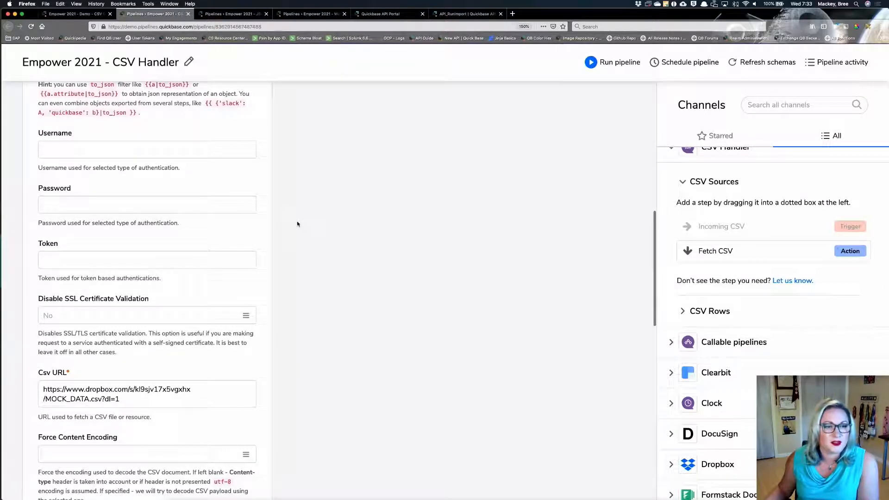
scroll(298, 224, down, 6)
scroll(297, 224, down, 7)
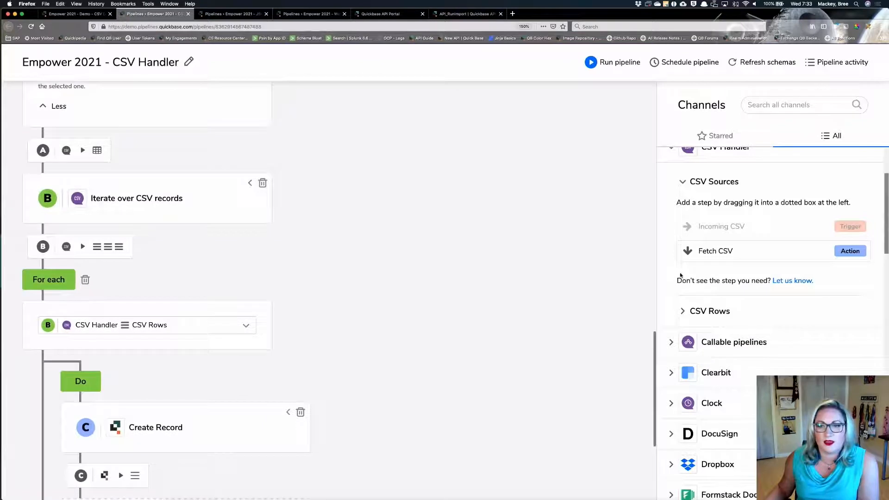
Step: List the channel's CSV Rows steps and open the settings of the Iterate over CSV records step
click(682, 310)
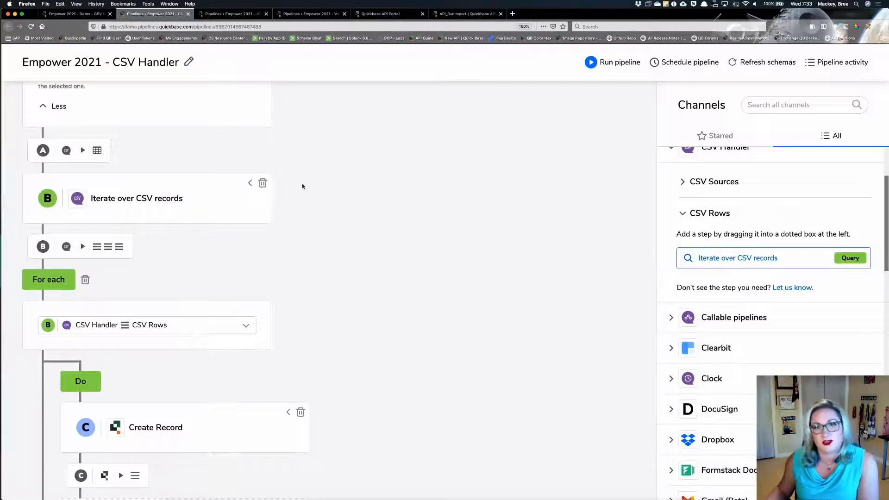
click(249, 184)
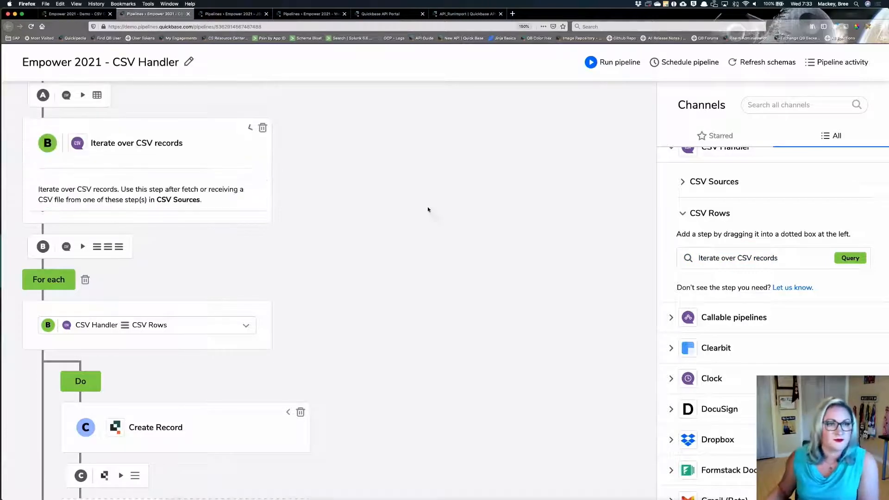
scroll(573, 183, down, 3)
scroll(574, 183, down, 2)
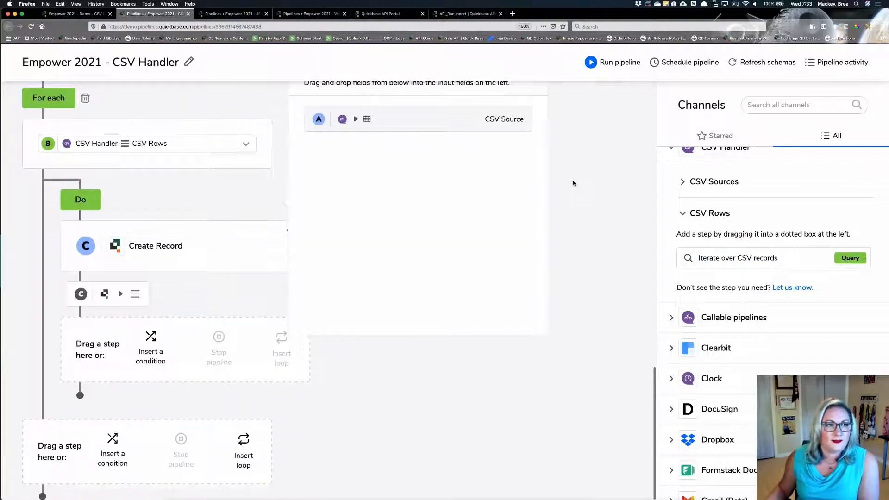
scroll(574, 183, up, 5)
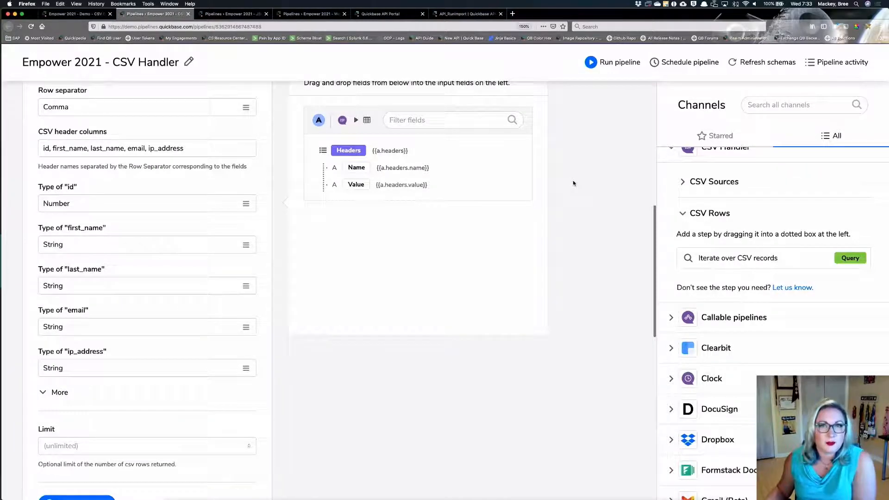
scroll(573, 184, up, 2)
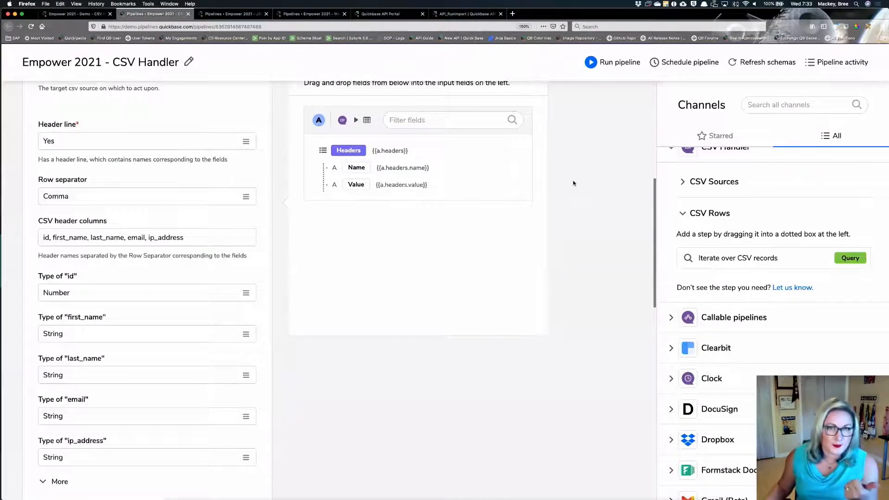
scroll(573, 184, up, 2)
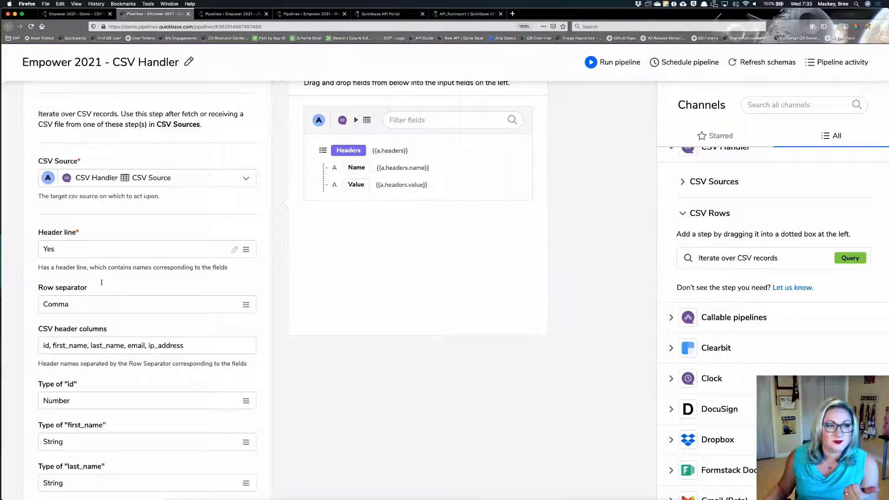
Step: Examine the available row separator options in the Iterate over CSV records step without changing the selection
scroll(88, 250, down, 2)
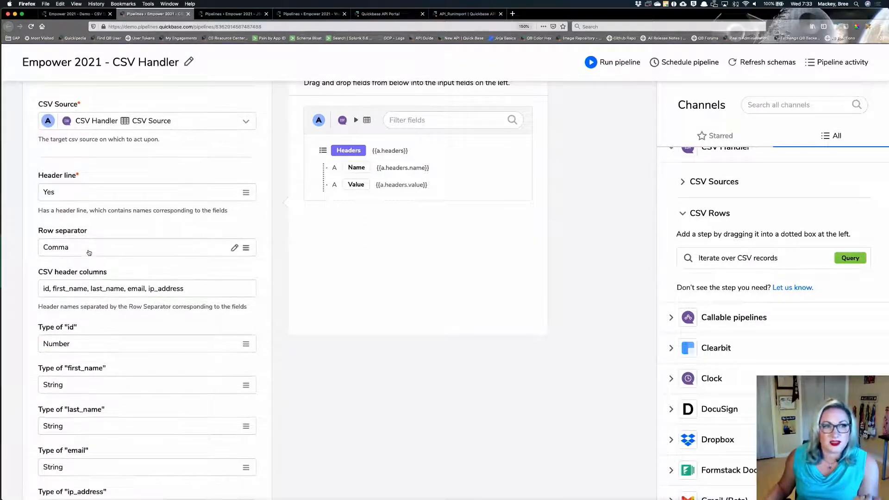
click(88, 250)
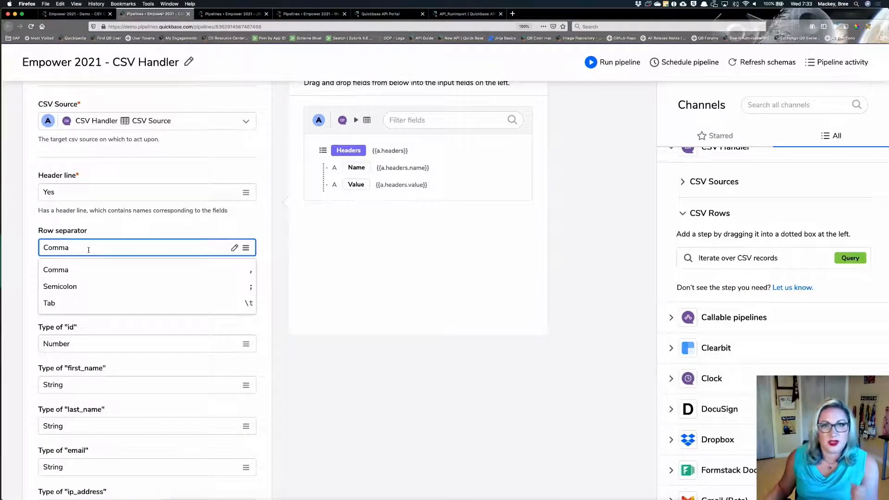
click(151, 245)
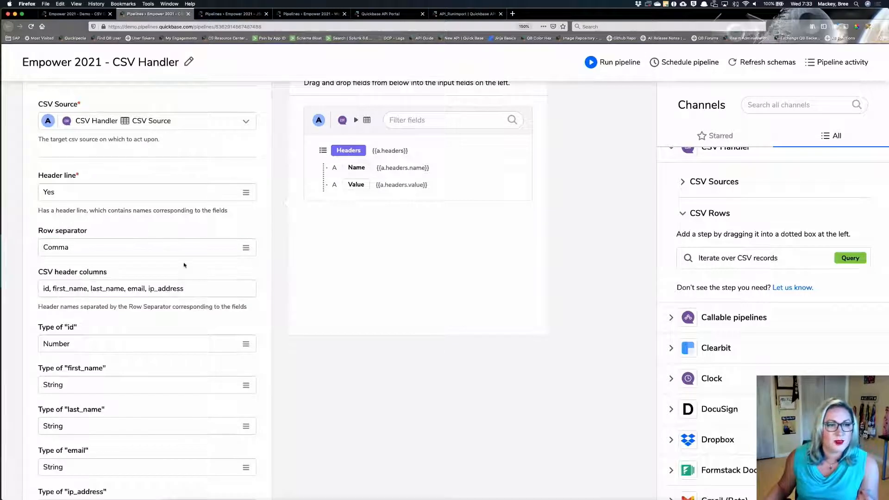
Step: Examine the CSV header columns and the data type options for the email column in the Iterate over CSV records step
scroll(184, 265, down, 2)
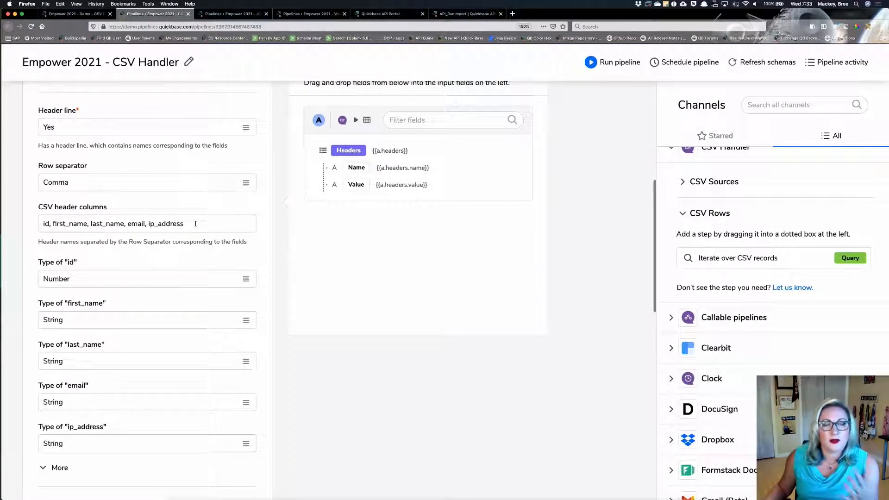
click(196, 223)
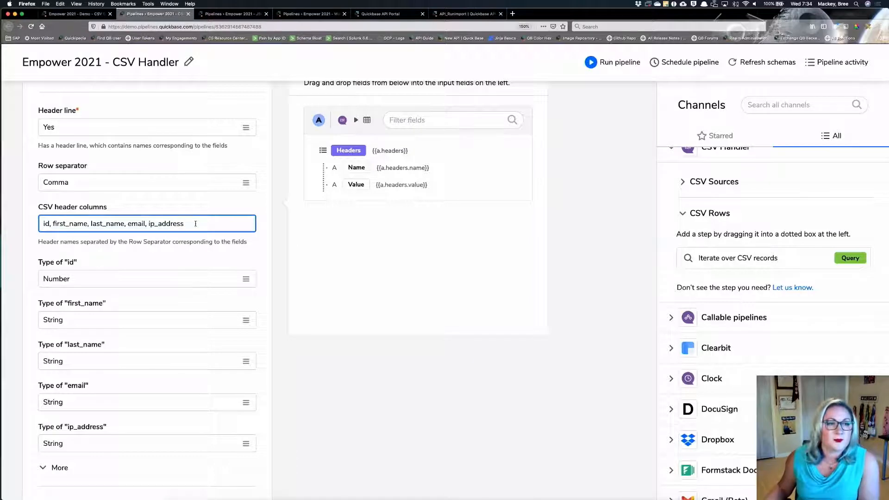
scroll(195, 225, down, 2)
scroll(194, 216, down, 3)
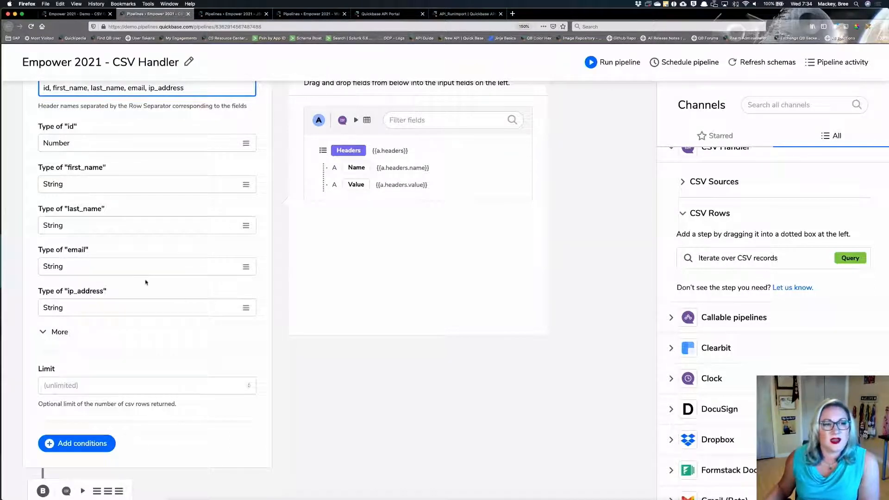
click(101, 264)
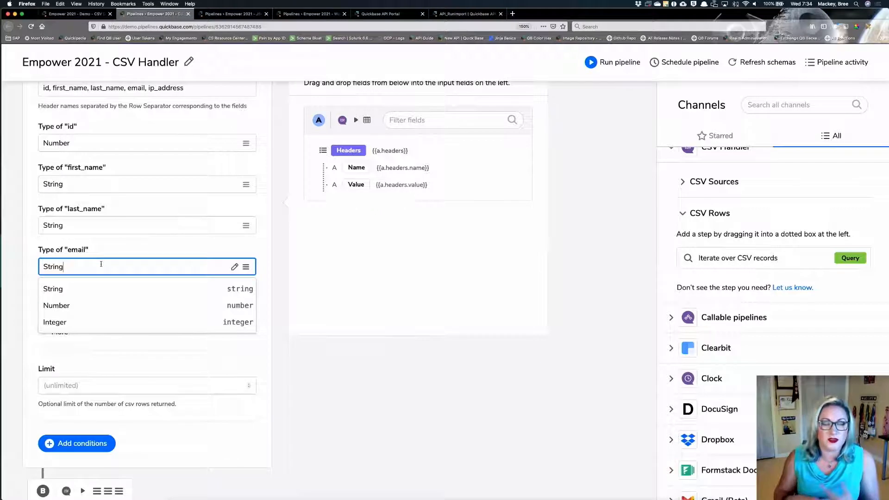
click(149, 245)
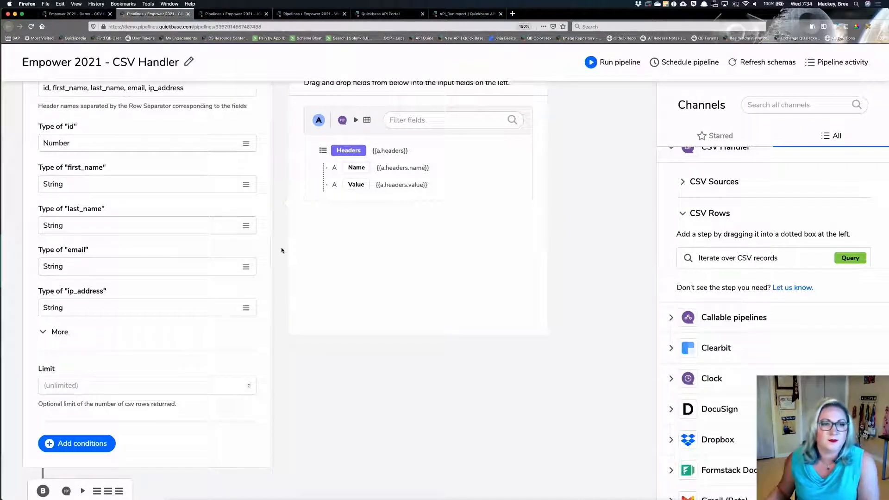
Step: Show the For each loop below the Iterate over CSV records step and open its Create Record step's settings
scroll(282, 250, down, 3)
scroll(283, 251, down, 5)
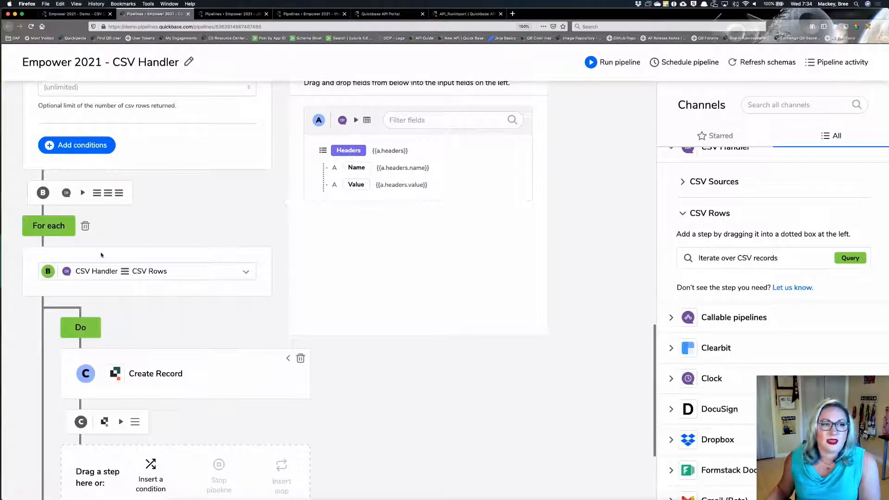
scroll(212, 235, down, 1)
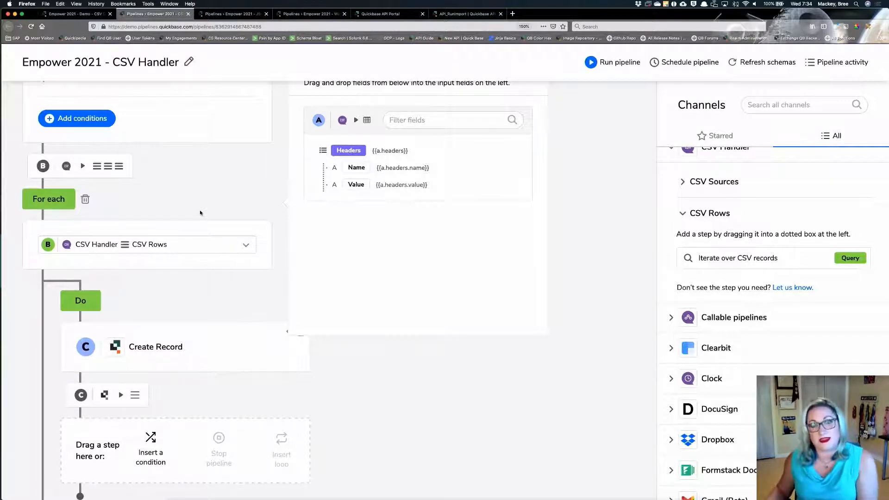
scroll(200, 213, down, 1)
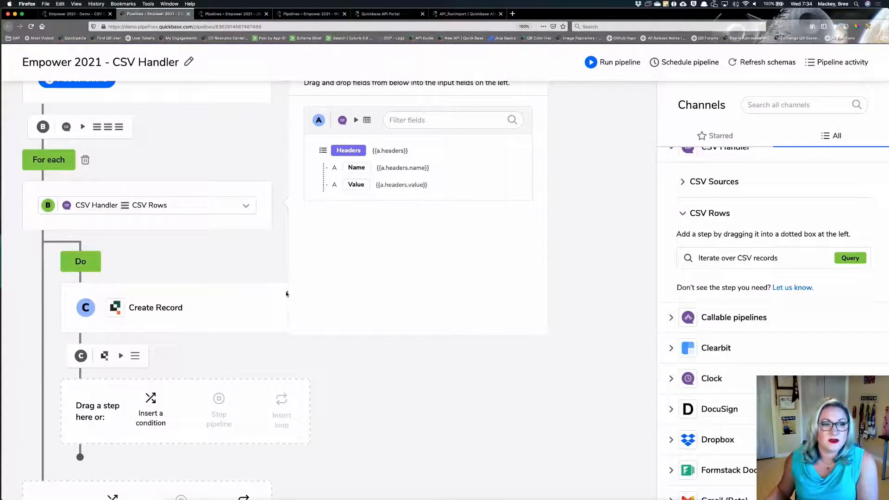
click(286, 294)
scroll(562, 389, up, 6)
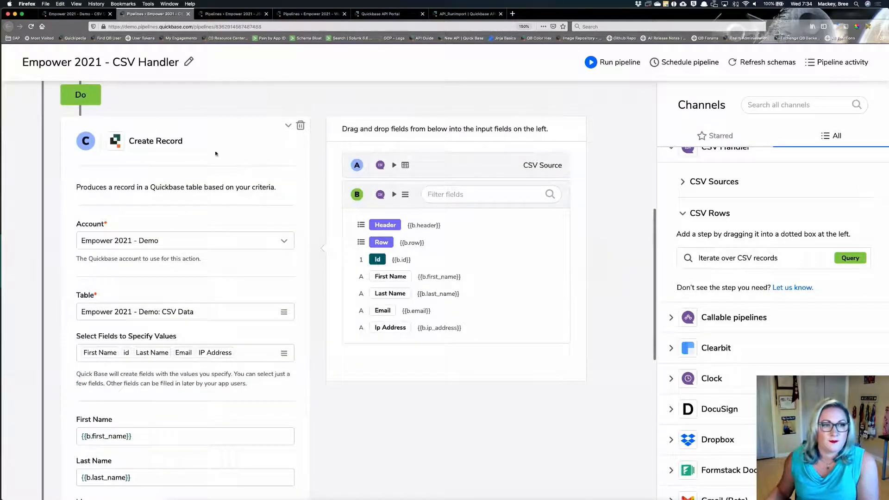
Step: Examine the Create Record step's account, table, selected fields and value mappings, inspecting the First Name expression without changing it
scroll(205, 186, down, 2)
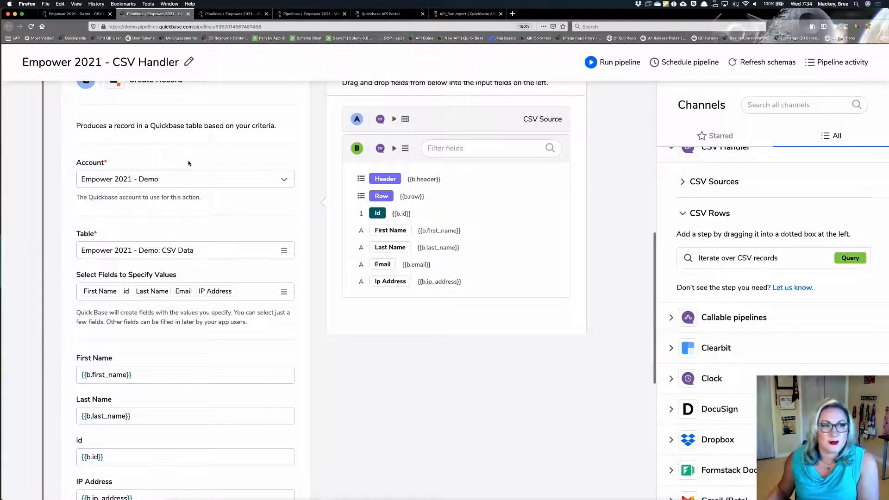
scroll(162, 185, down, 2)
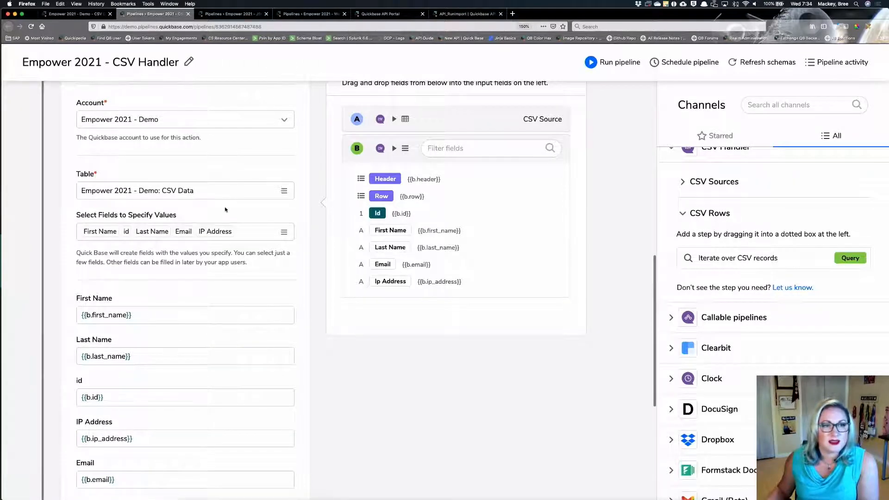
scroll(225, 209, down, 2)
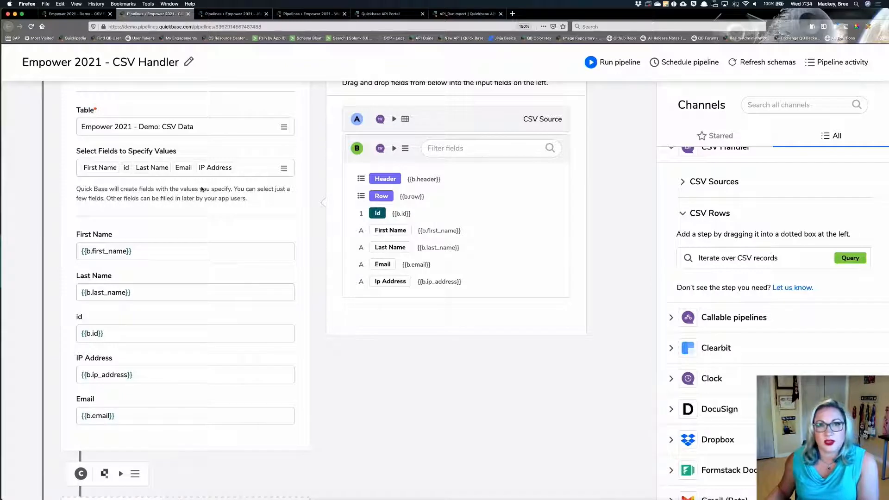
scroll(202, 189, down, 1)
scroll(202, 189, down, 2)
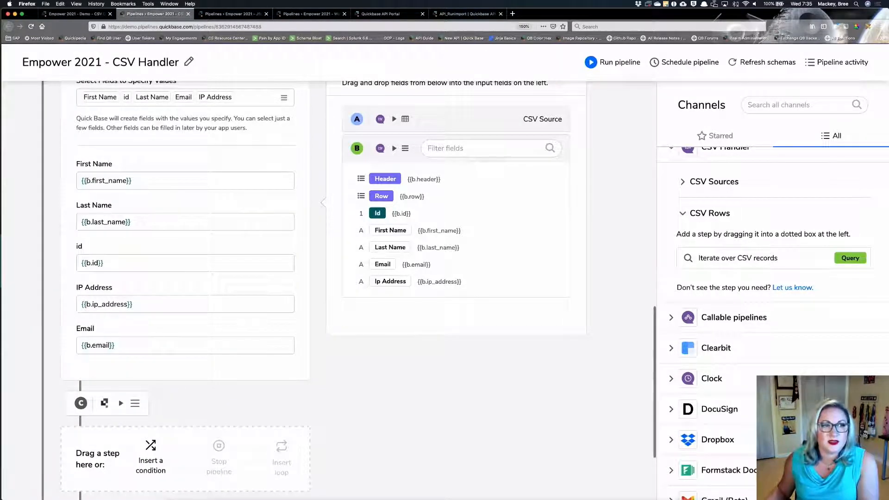
click(94, 181)
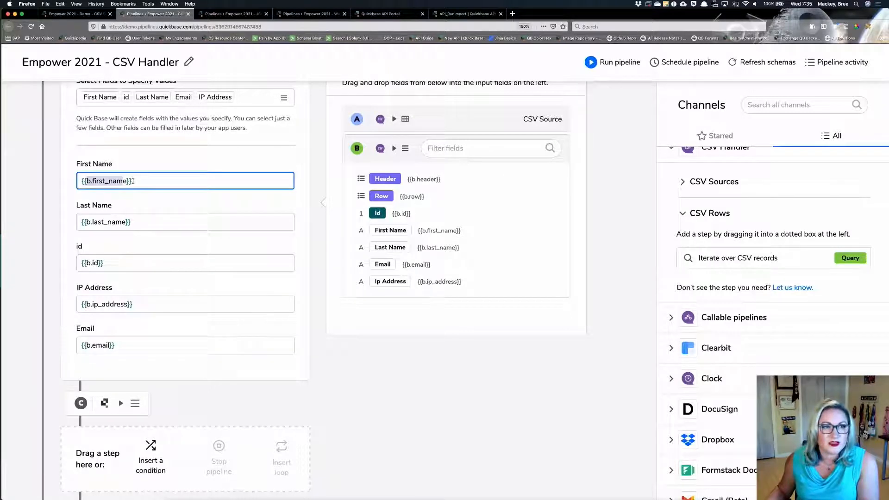
click(132, 181)
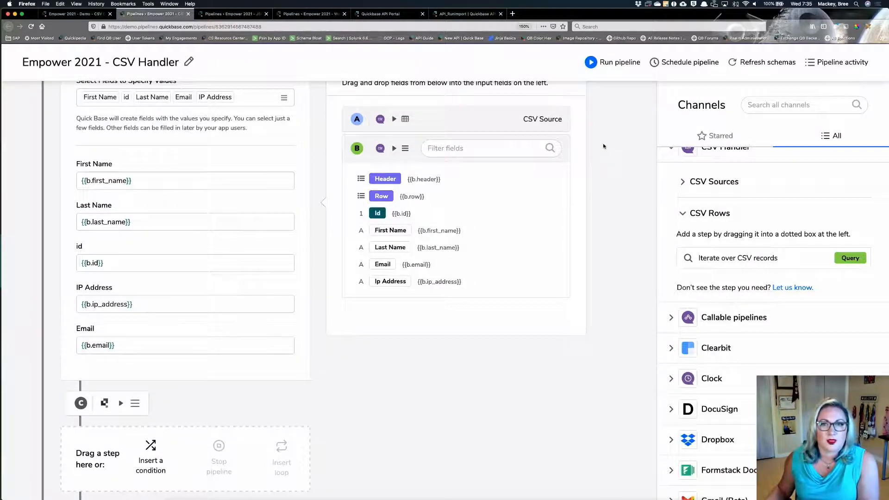
Step: Run the CSV Handler pipeline and review the Fetch a CSV resource output in the run log
scroll(590, 158, up, 10)
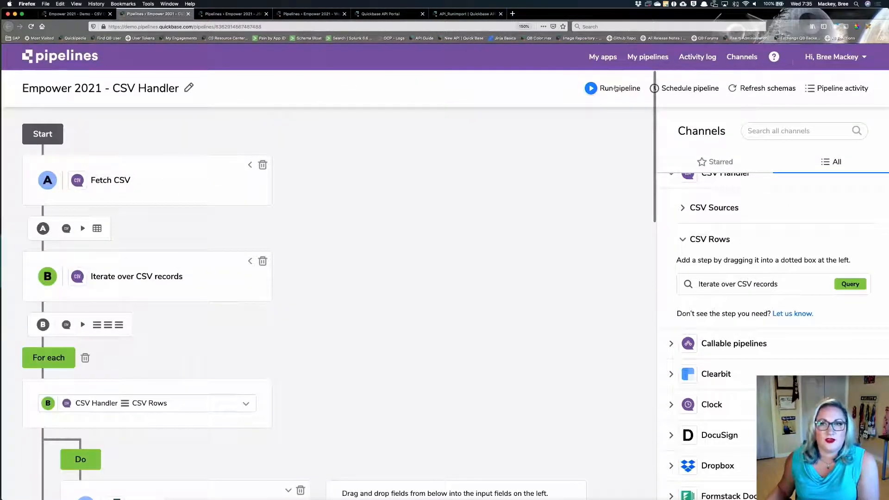
click(616, 89)
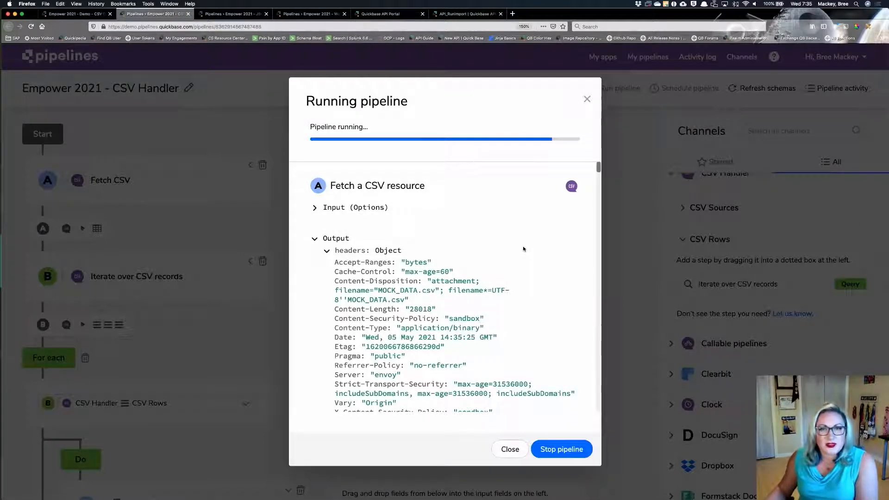
scroll(523, 249, down, 2)
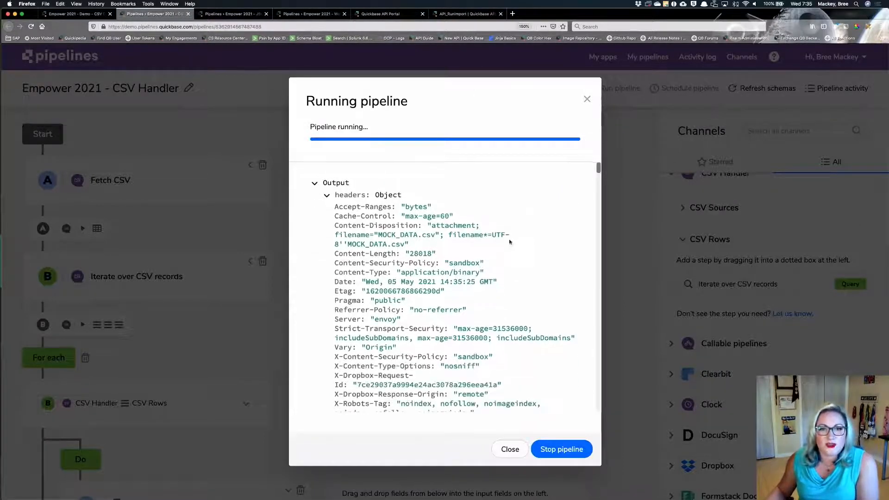
scroll(480, 250, down, 2)
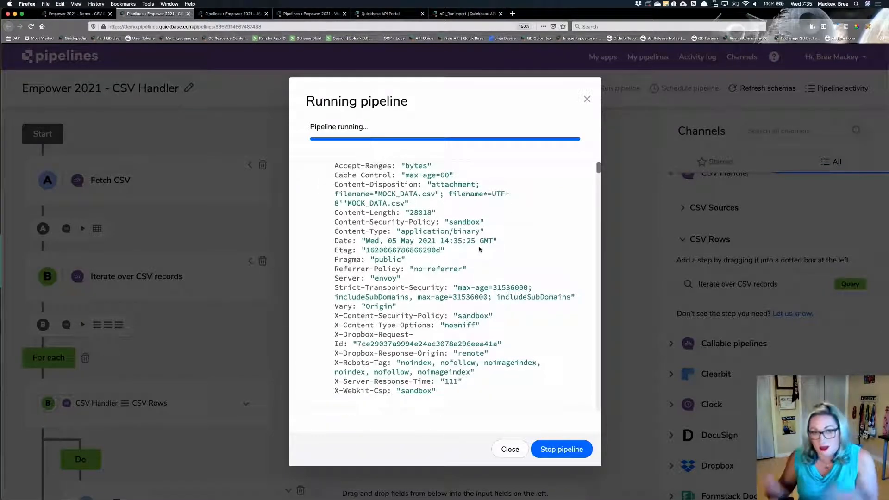
scroll(479, 249, down, 6)
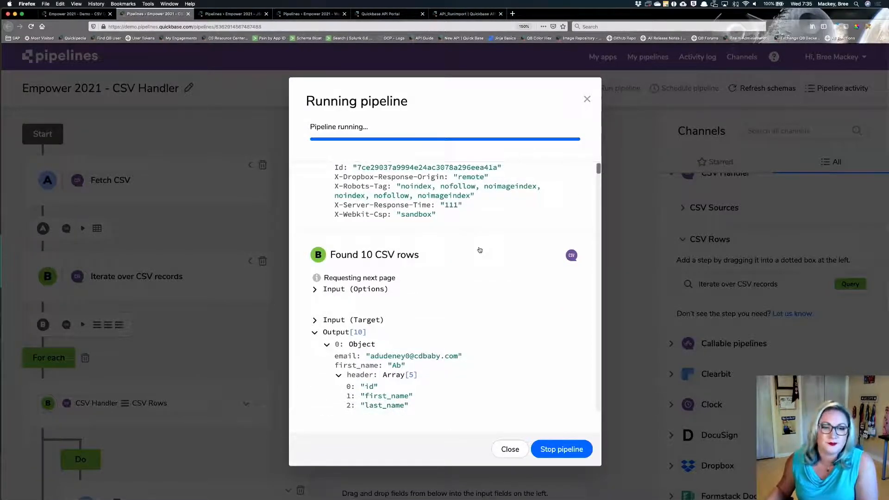
Step: Examine the CSV rows output in the run log, including each object's header and row arrays
scroll(480, 250, down, 3)
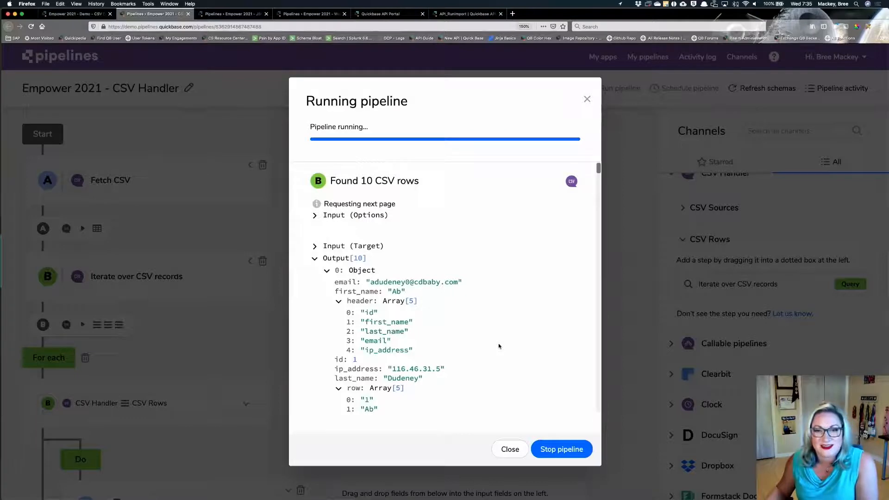
scroll(499, 346, down, 3)
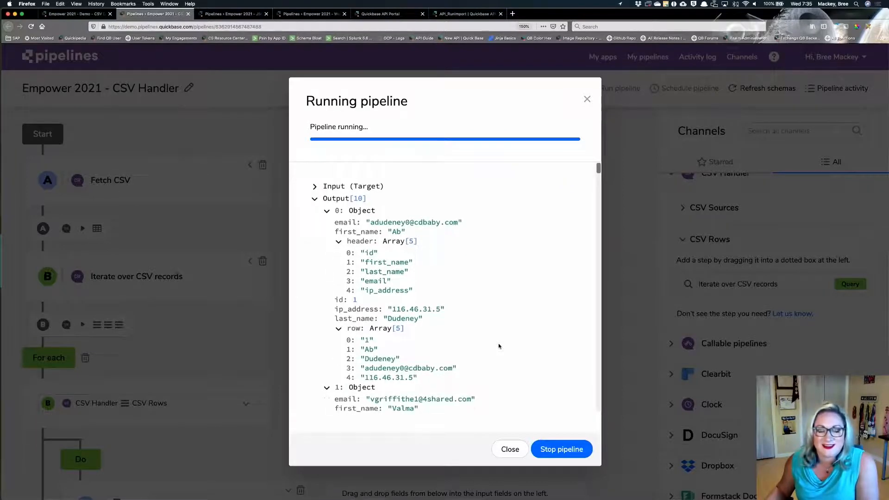
scroll(498, 345, up, 5)
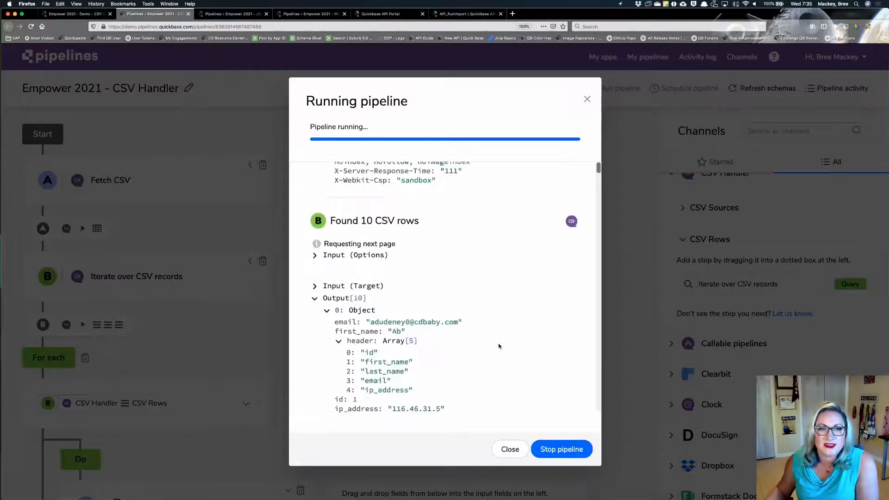
scroll(499, 346, down, 10)
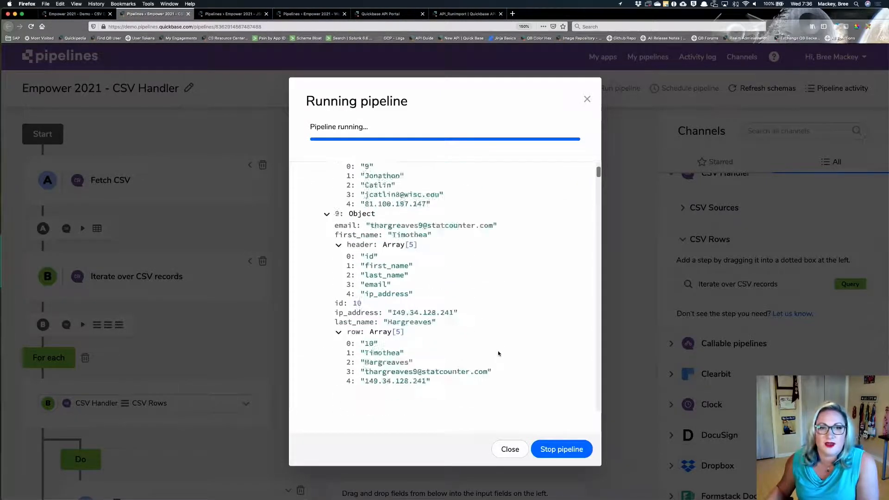
scroll(501, 348, down, 13)
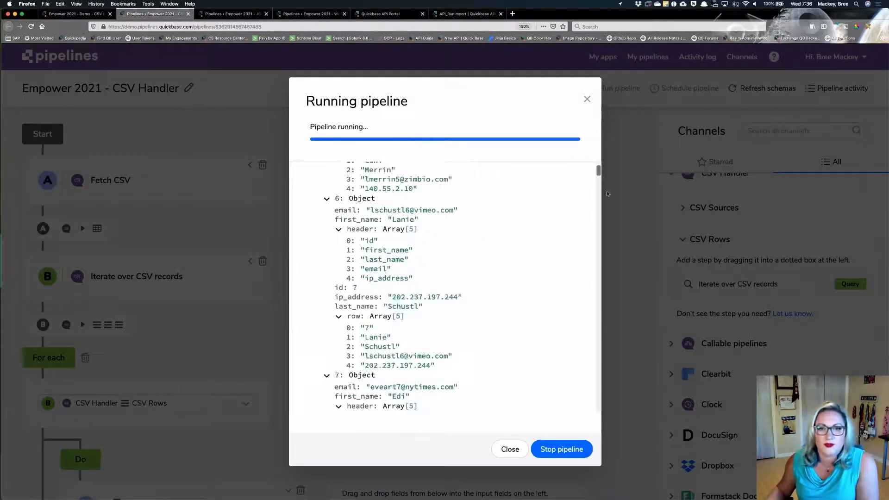
Step: Examine the Created Record entries near the end of the run log, including their input mapping and output
drag(598, 172, 599, 405)
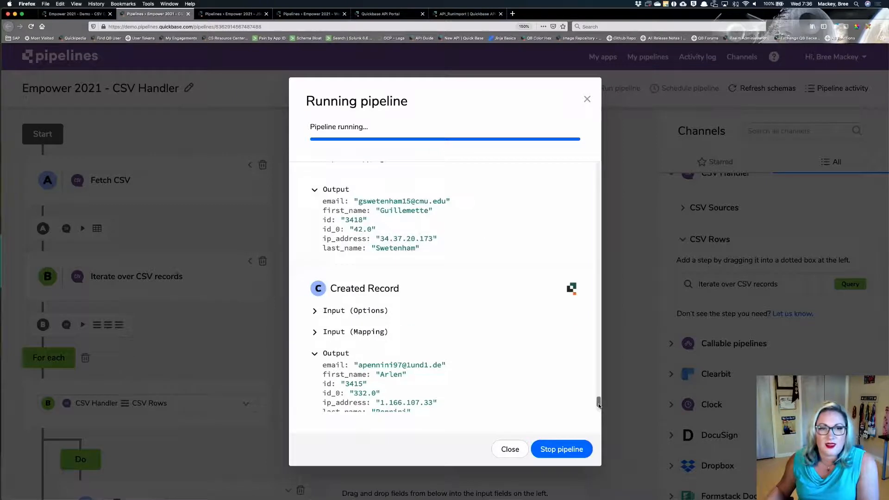
scroll(497, 326, down, 10)
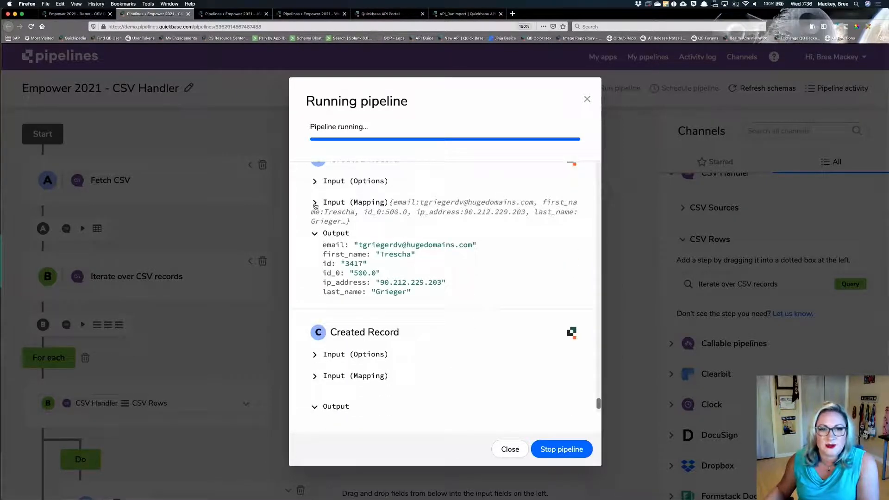
click(315, 206)
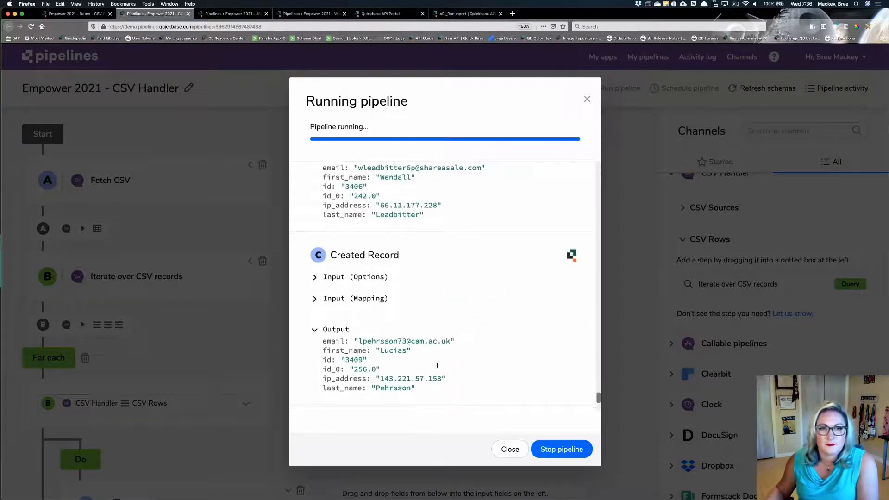
Step: Reload the CSV Data table in the Empower 2021 - Demo app and look through its records
click(90, 14)
click(32, 27)
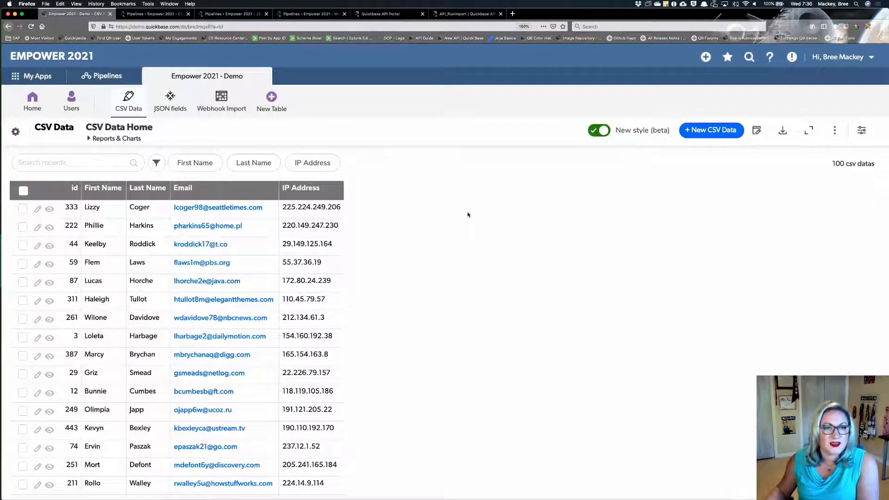
scroll(468, 214, down, 3)
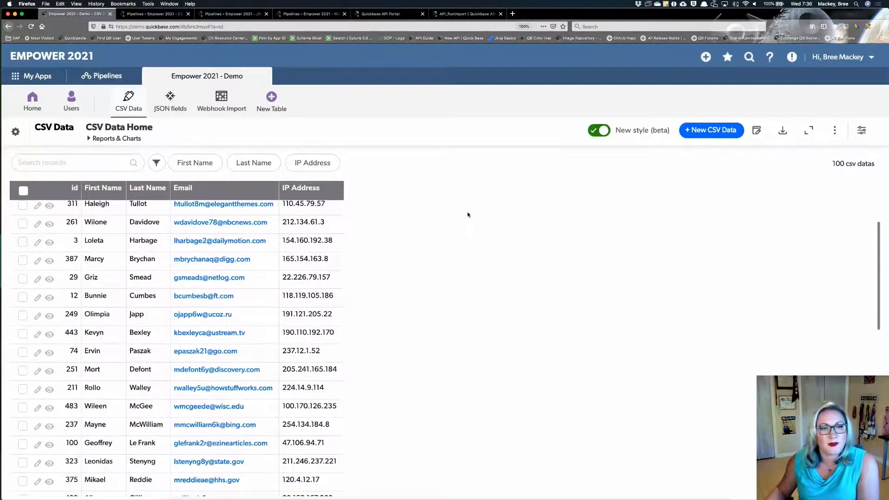
scroll(467, 214, down, 6)
scroll(467, 215, up, 9)
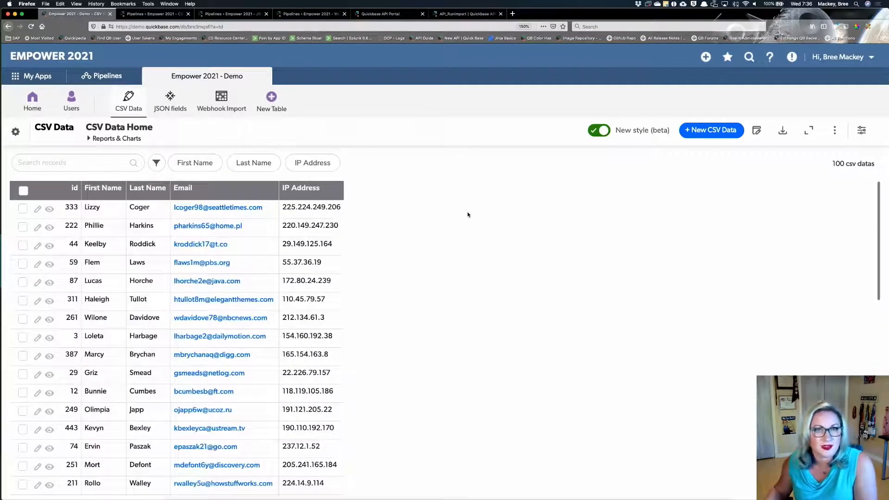
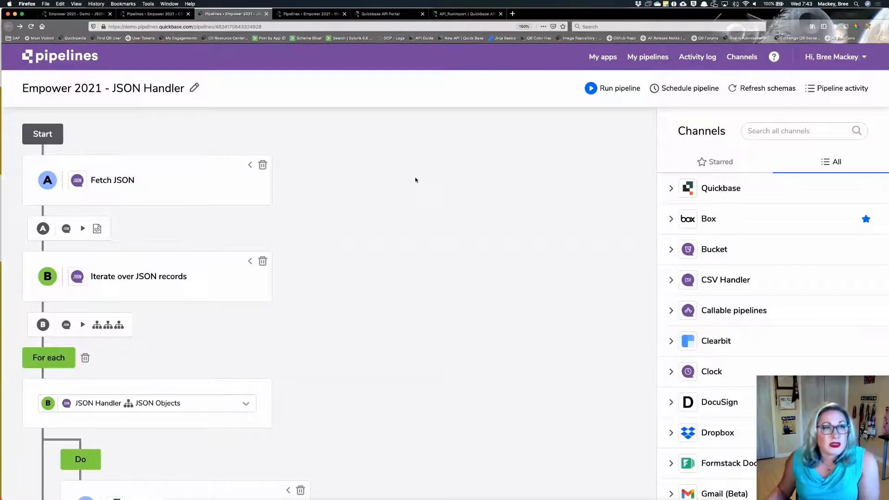
Step: Return to the CSV Handler pipeline and close its run log
click(160, 17)
click(510, 449)
scroll(371, 271, down, 3)
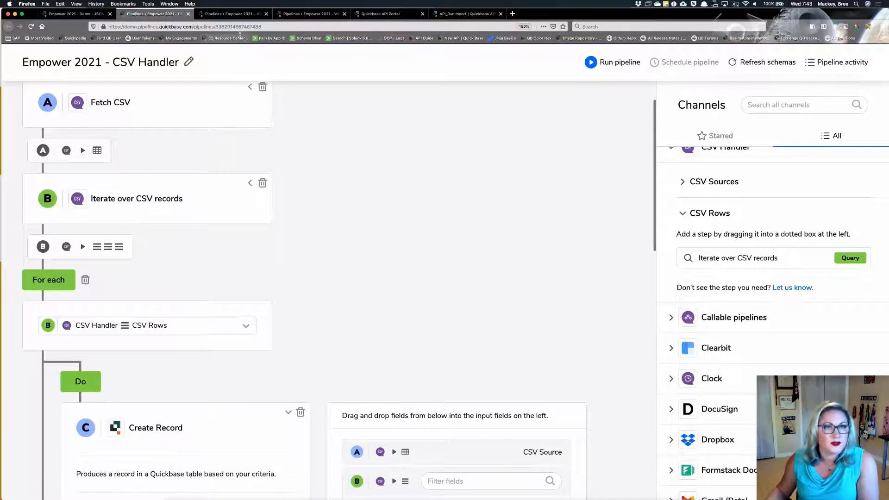
Step: Switch to the JSON Handler pipeline and list the JSON Sources and JSON Objects steps of the JSON Handler channel
click(240, 16)
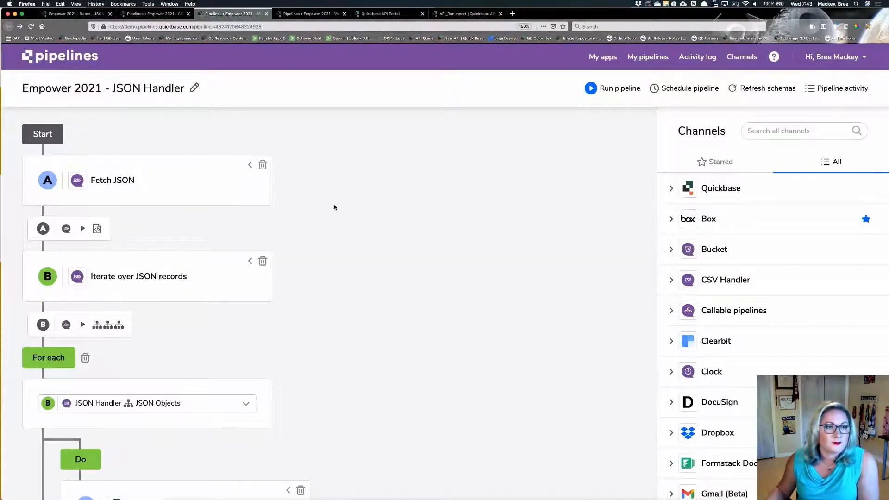
scroll(335, 204, down, 1)
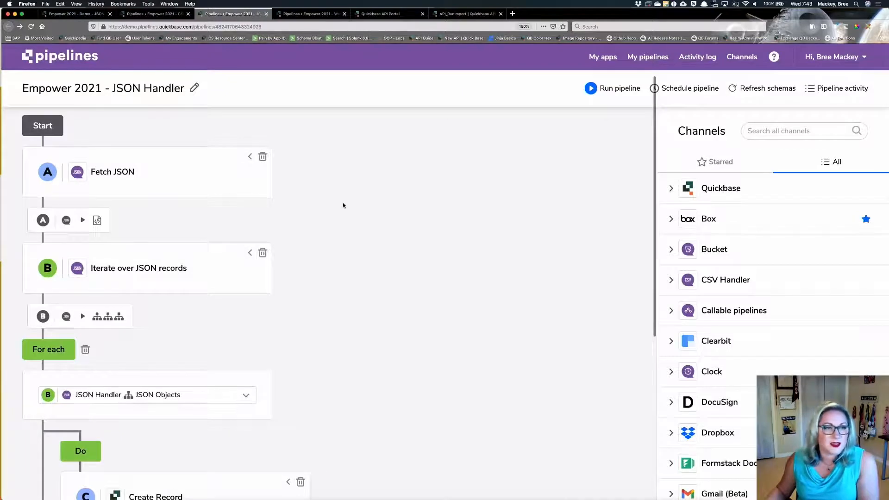
scroll(722, 373, down, 10)
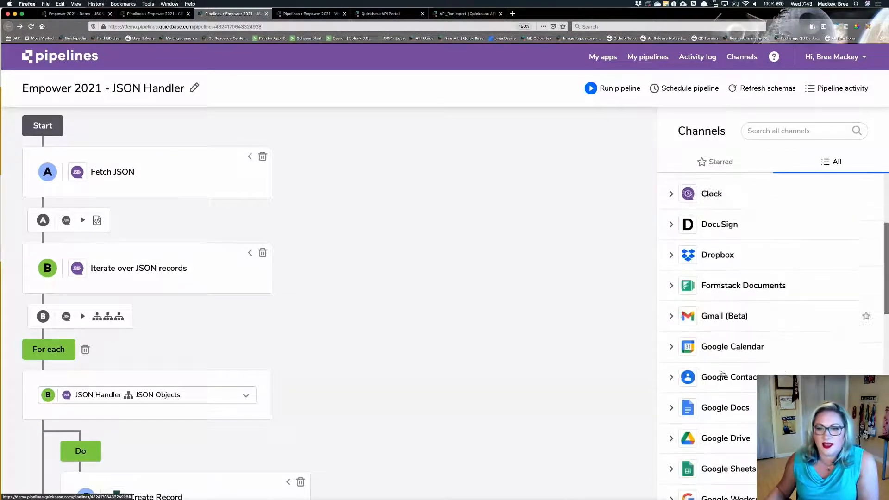
scroll(723, 370, down, 3)
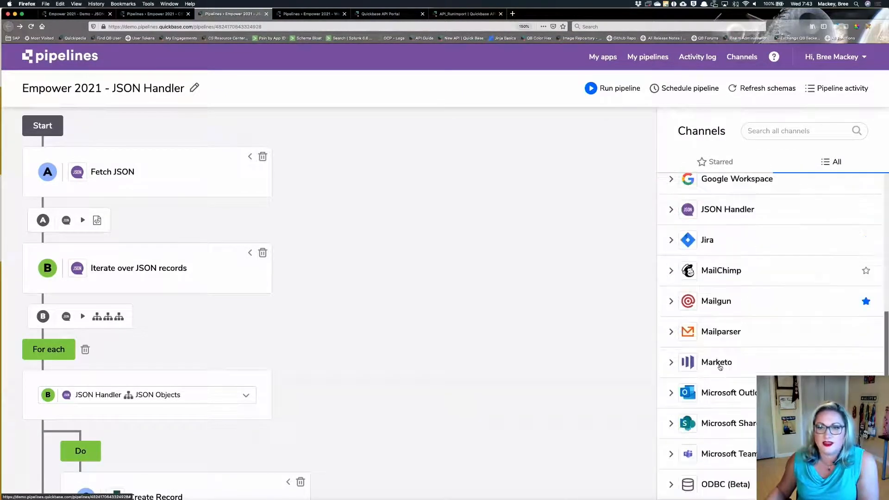
click(671, 198)
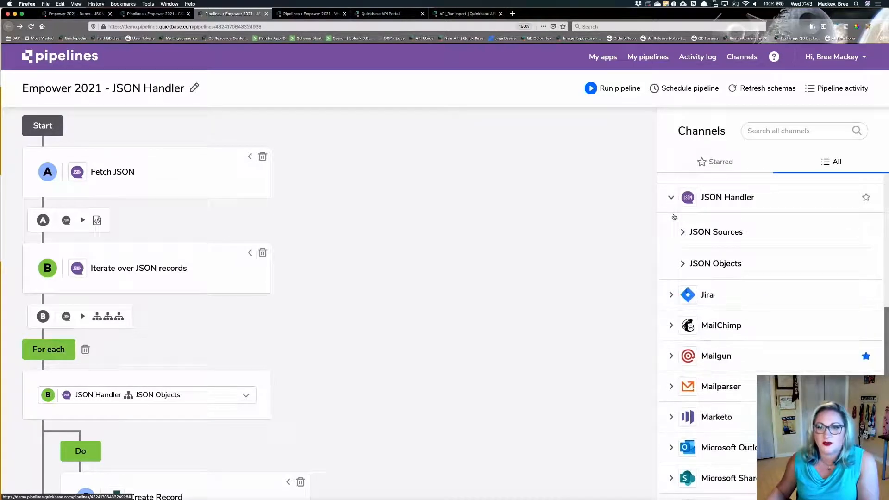
click(682, 233)
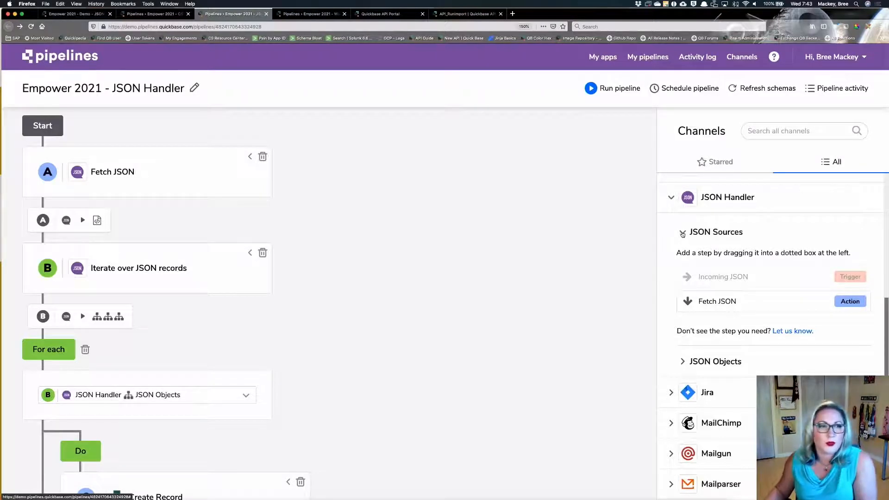
click(683, 361)
scroll(682, 362, down, 1)
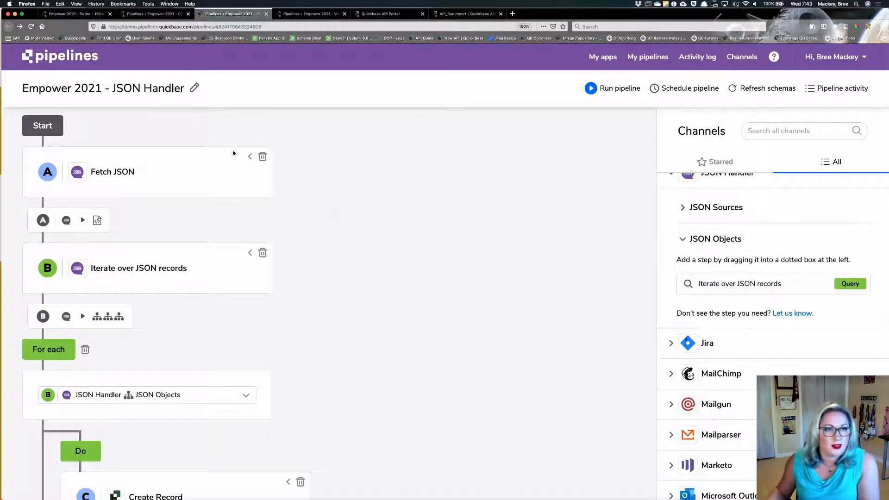
Step: Expand the Fetch JSON step and examine its authentication schema, headers, token and Json URL fields
click(251, 157)
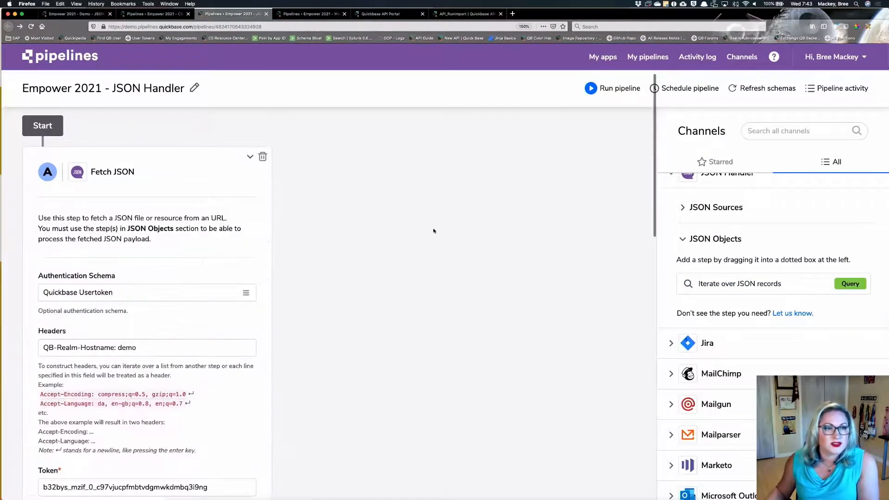
scroll(458, 242, down, 1)
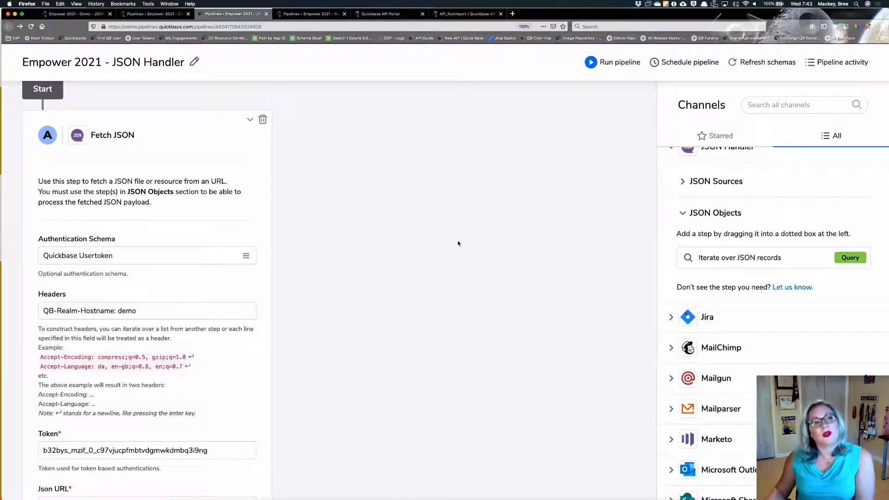
scroll(458, 243, down, 2)
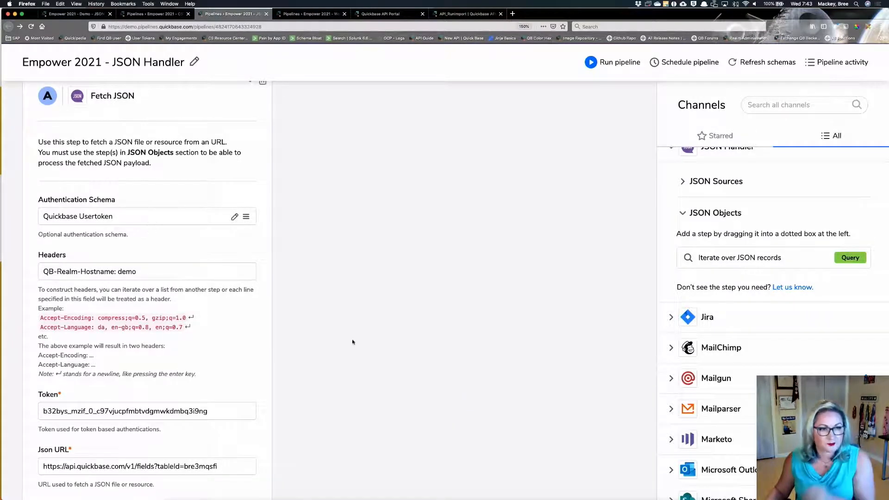
scroll(353, 343, down, 3)
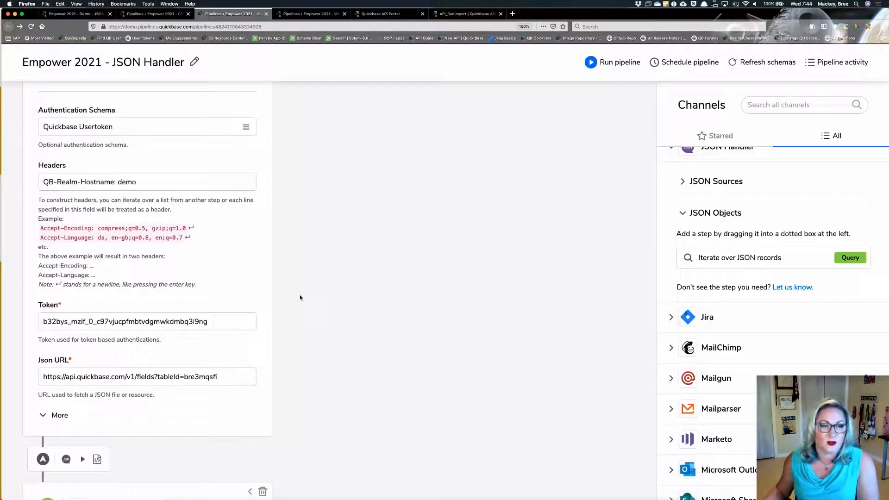
scroll(301, 297, up, 5)
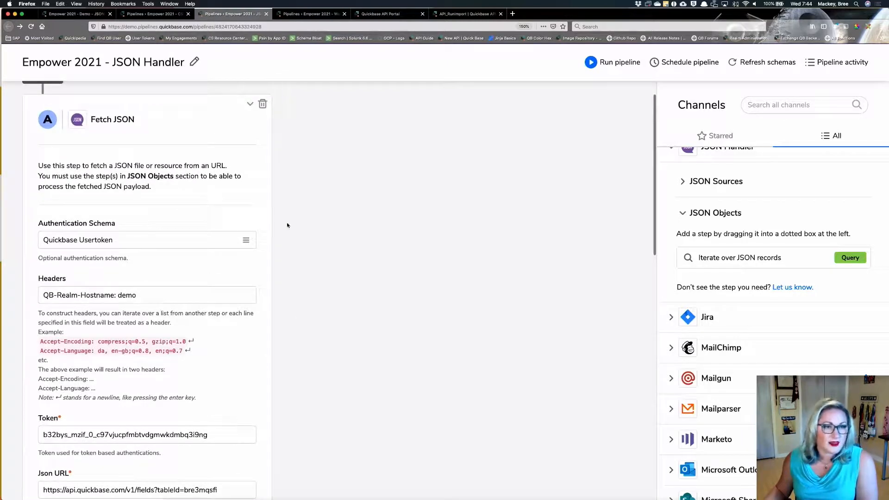
scroll(290, 225, down, 3)
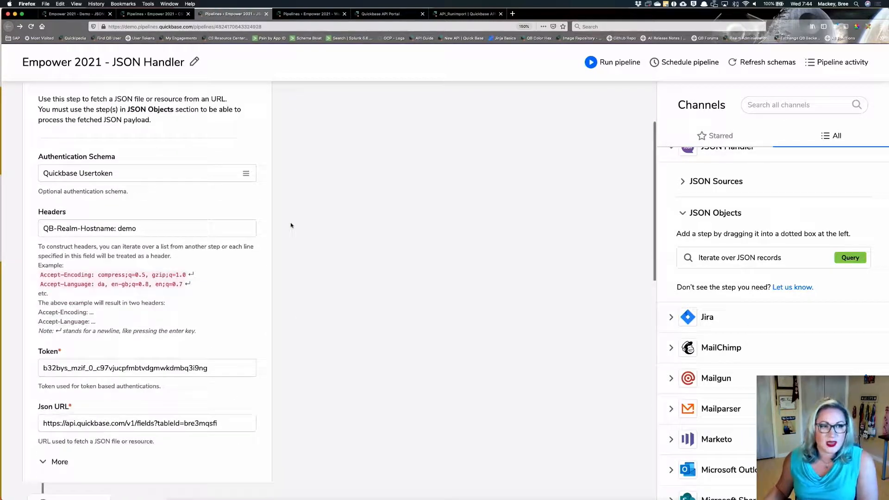
click(149, 228)
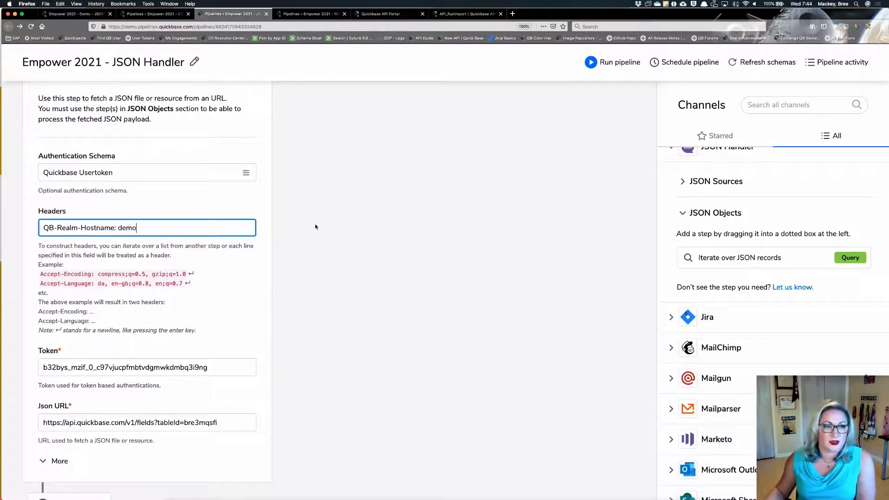
scroll(298, 270, down, 3)
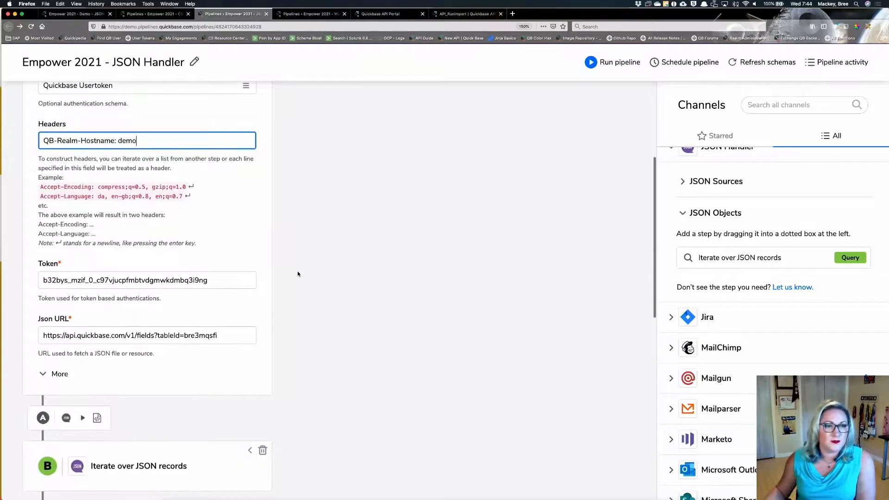
click(237, 336)
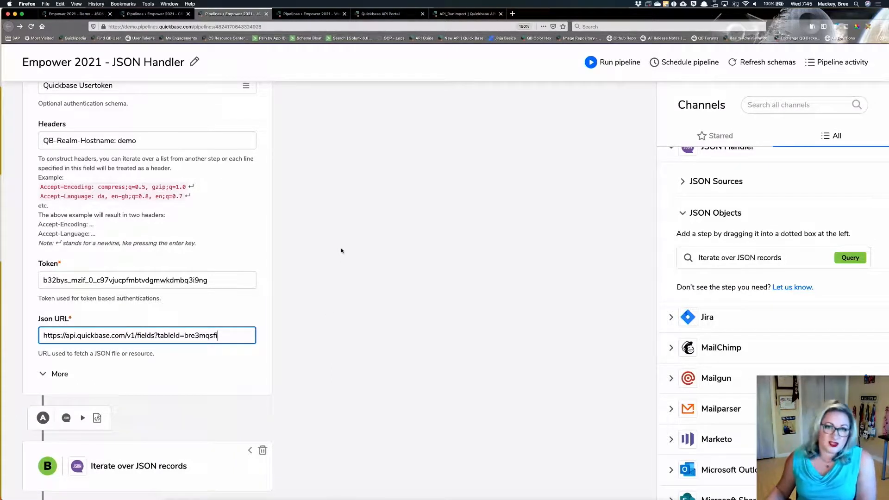
Step: Switch to the Quickbase API Portal, send the Get fields for a table request for bre3mqsfi, and look through the response body
click(387, 17)
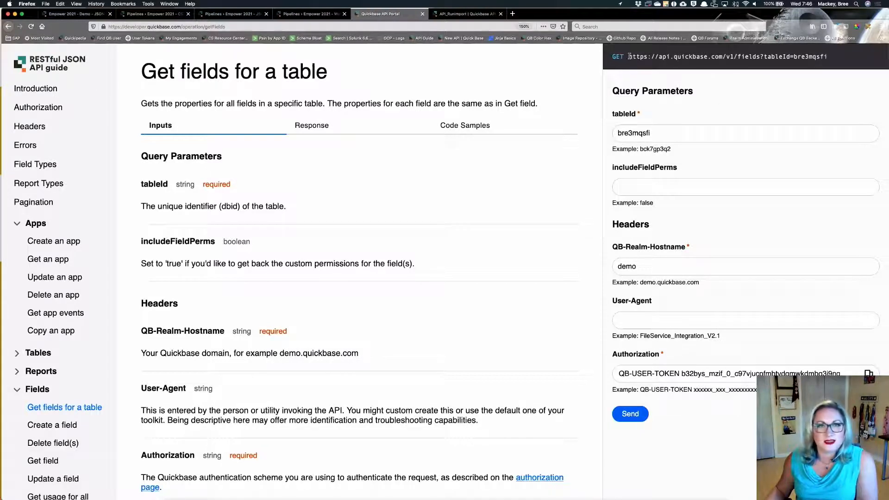
drag(630, 56, 835, 58)
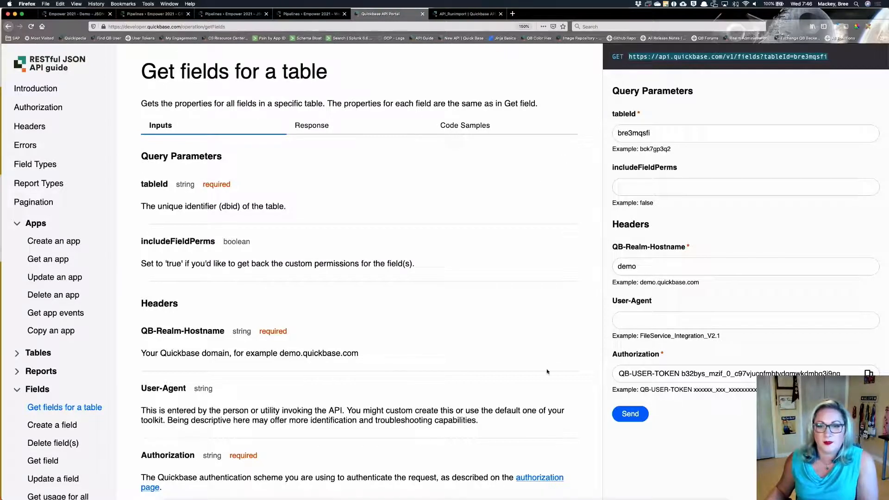
click(629, 416)
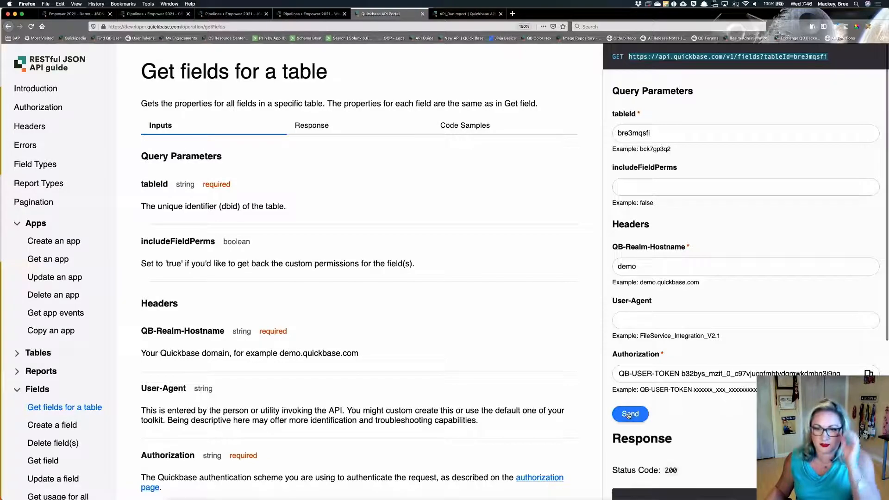
scroll(724, 349, down, 5)
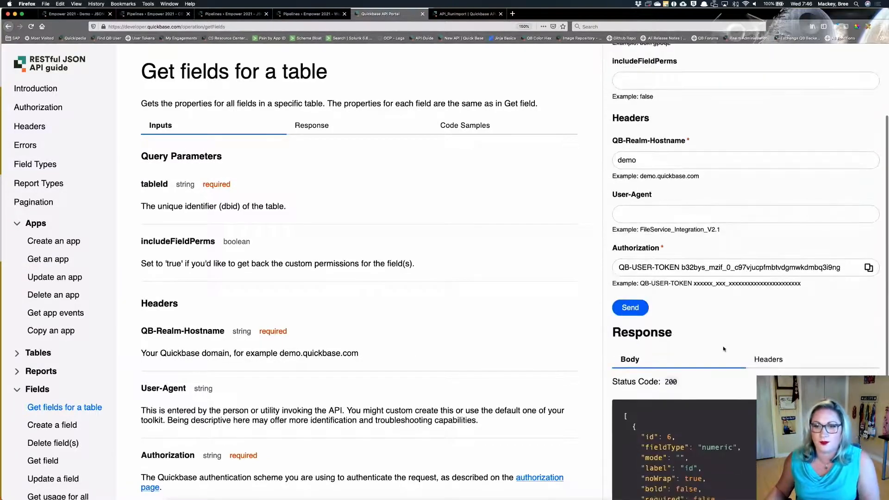
scroll(723, 349, down, 10)
scroll(724, 349, down, 15)
scroll(724, 350, down, 15)
scroll(724, 349, up, 15)
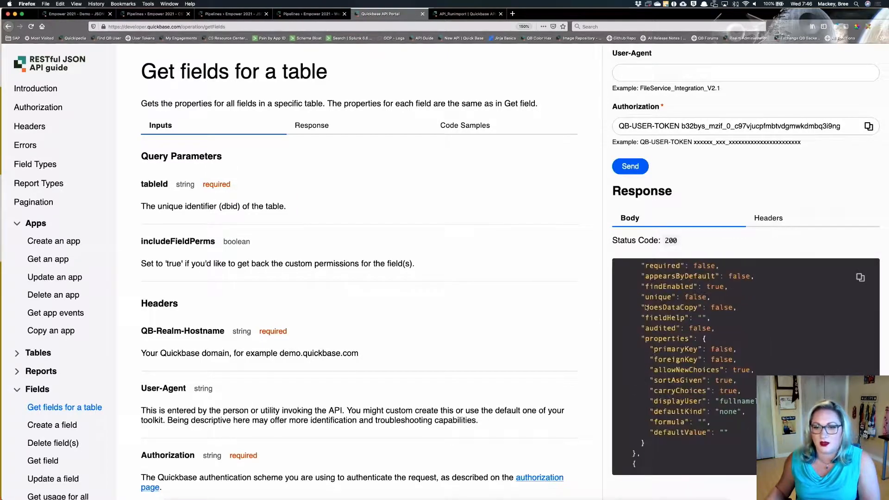
Step: Return to the JSON Handler pipeline, expand the Iterate over JSON records step, and examine its JSON Source and JSON Schema Sample
click(222, 14)
scroll(330, 208, down, 3)
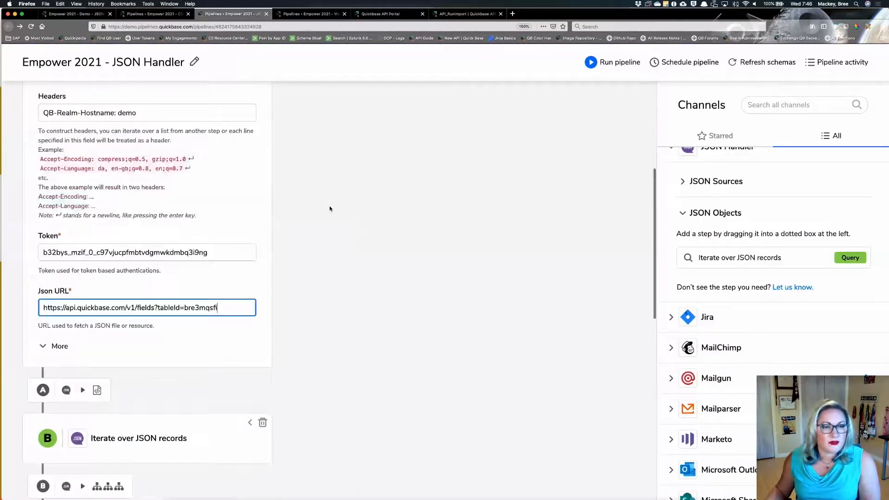
scroll(333, 217, down, 3)
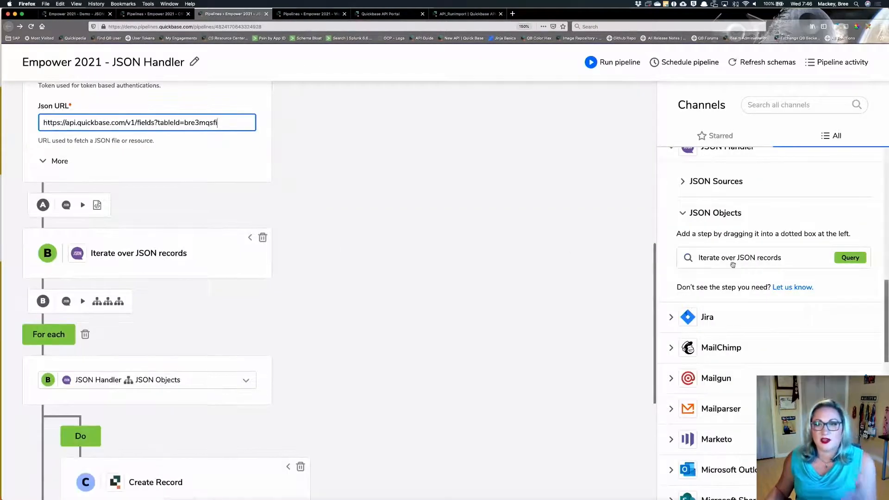
click(251, 239)
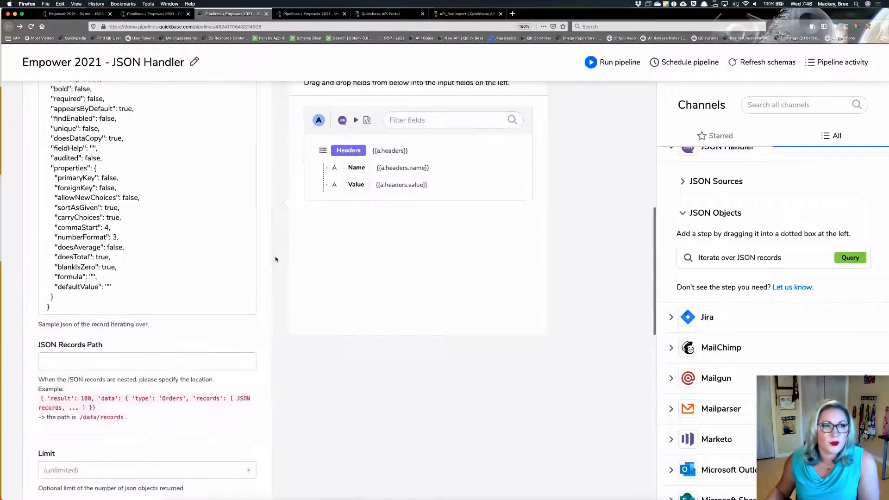
scroll(276, 259, up, 5)
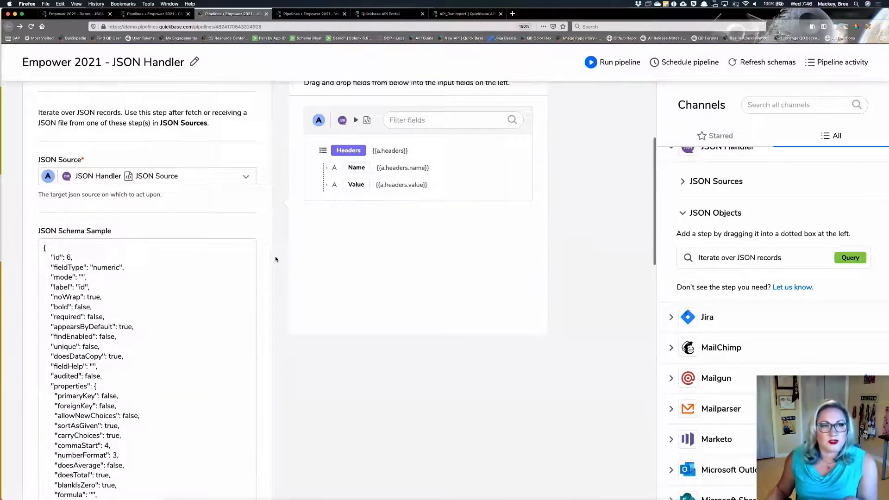
scroll(275, 256, down, 2)
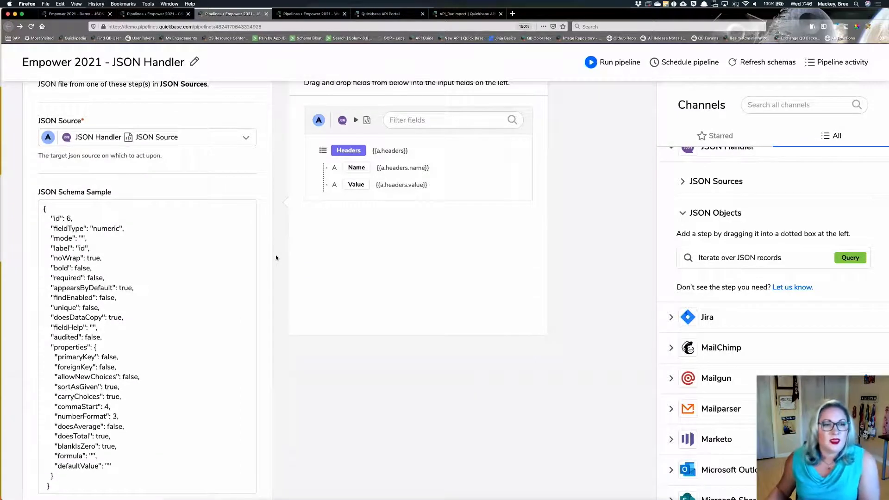
scroll(200, 220, down, 2)
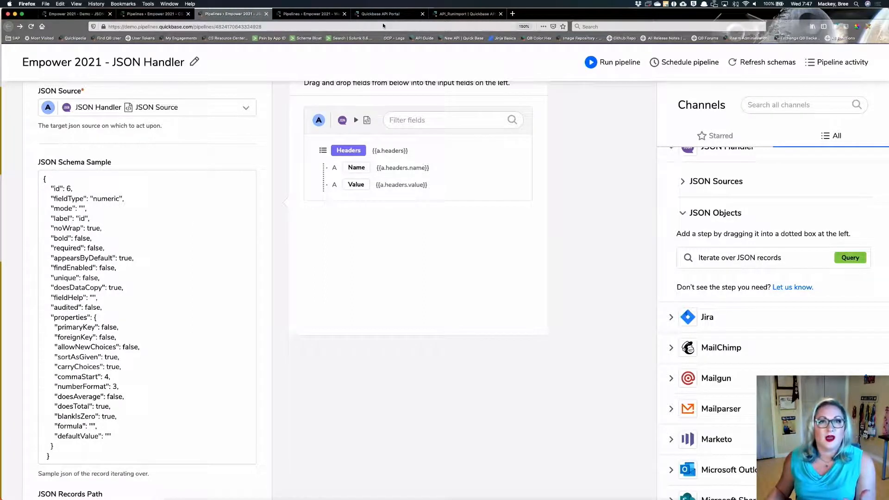
click(248, 199)
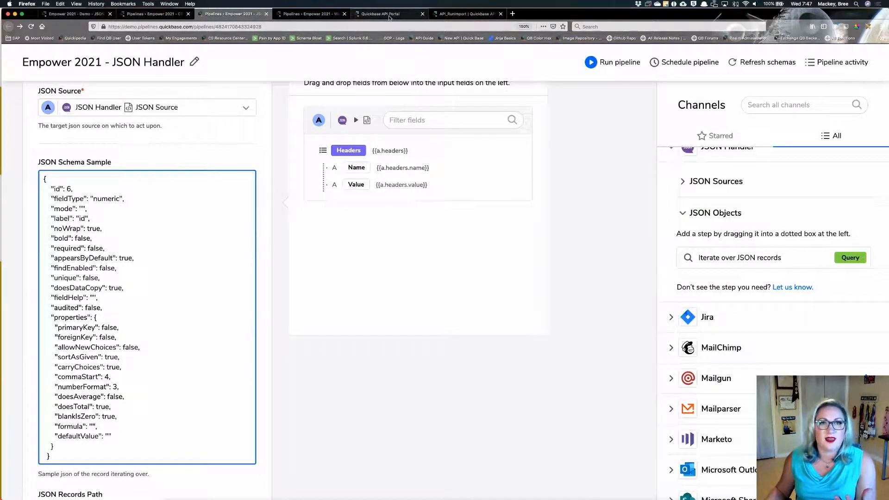
Step: Go back to the API Portal response and highlight the first field object inside the array, starting after the opening square bracket
click(602, 231)
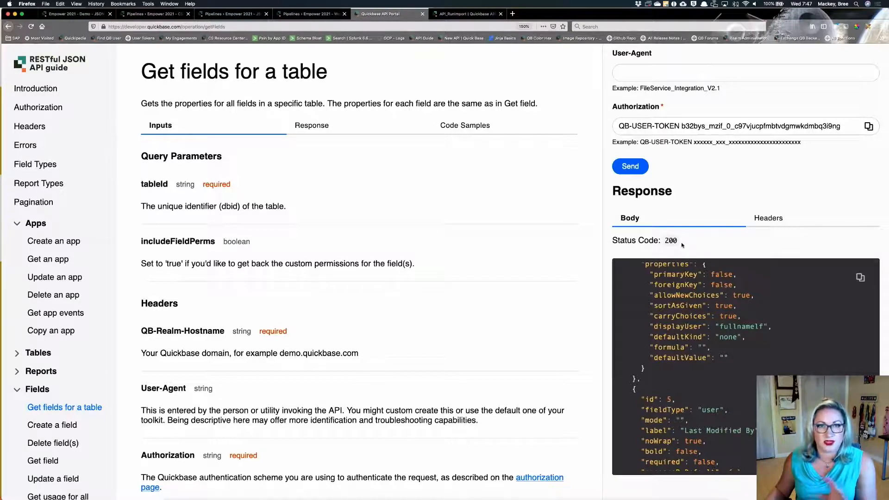
scroll(721, 320, up, 15)
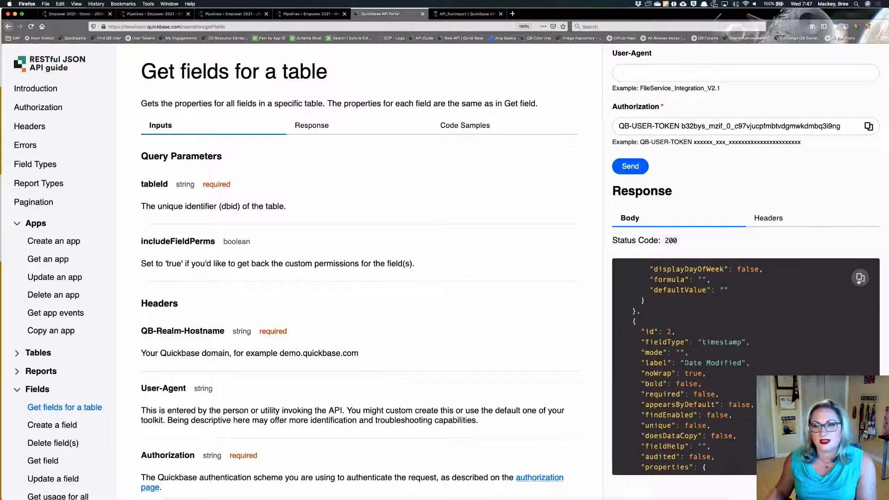
click(231, 14)
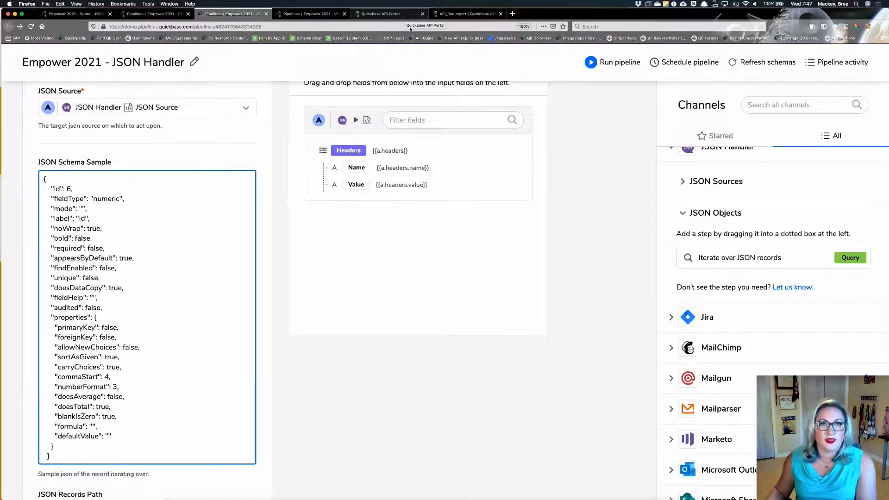
click(410, 14)
scroll(664, 303, up, 10)
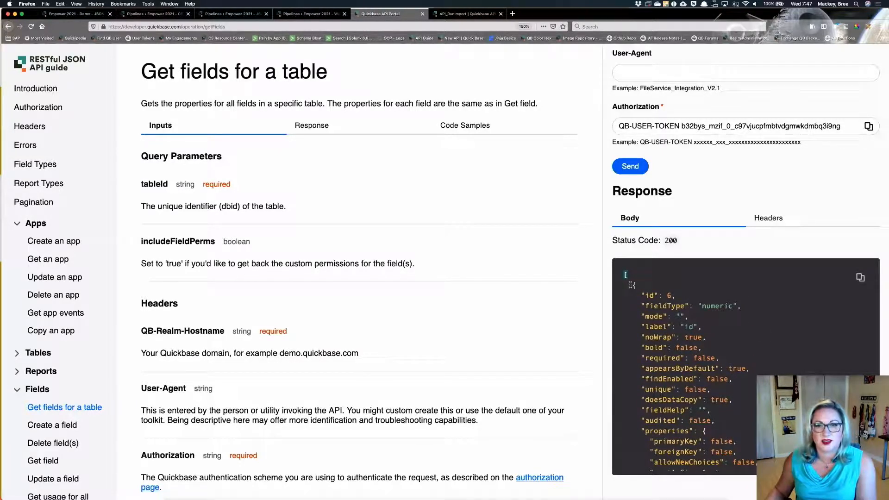
drag(631, 285, 734, 456)
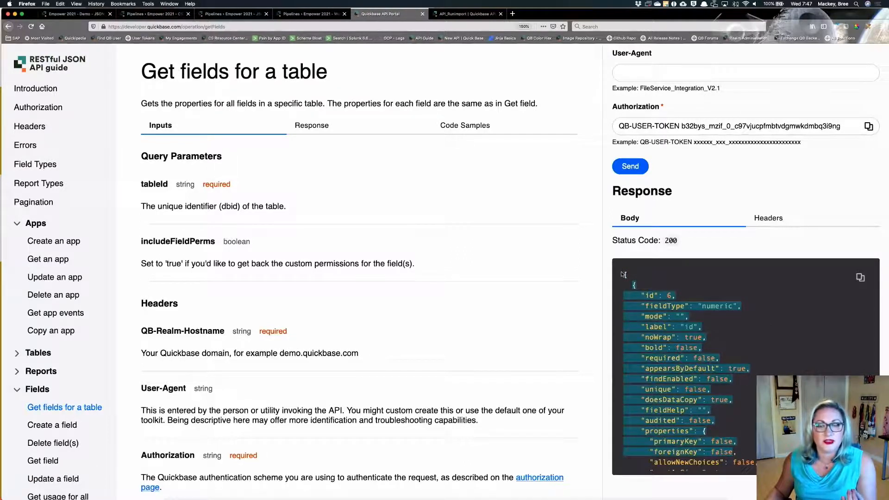
Step: Return to the JSON Handler pipeline and highlight the properties in the JSON Schema Sample, starting from the id line
click(231, 13)
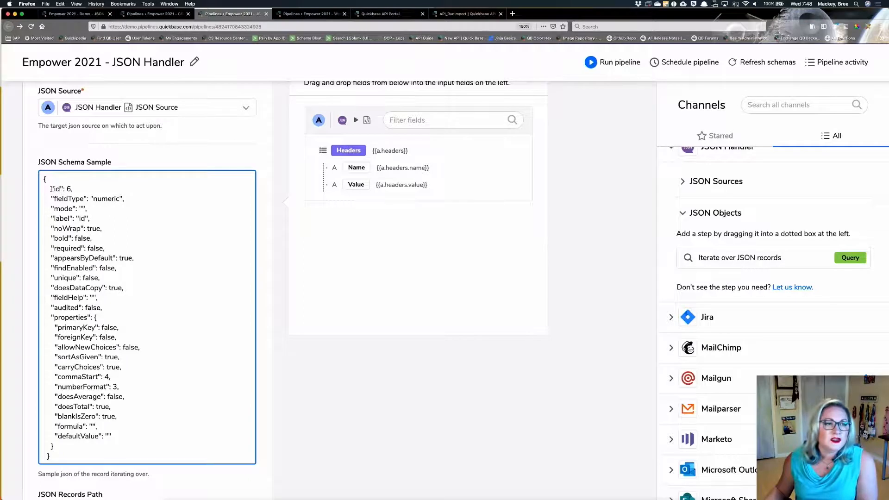
drag(50, 189, 208, 409)
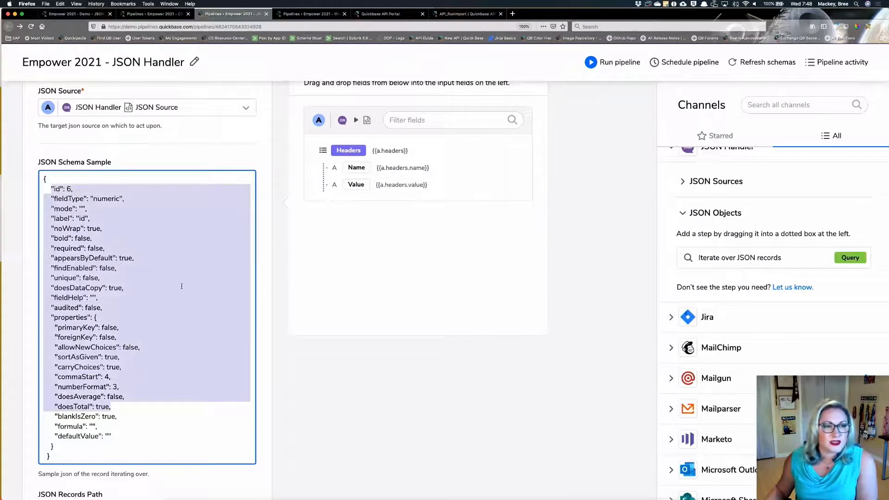
click(181, 287)
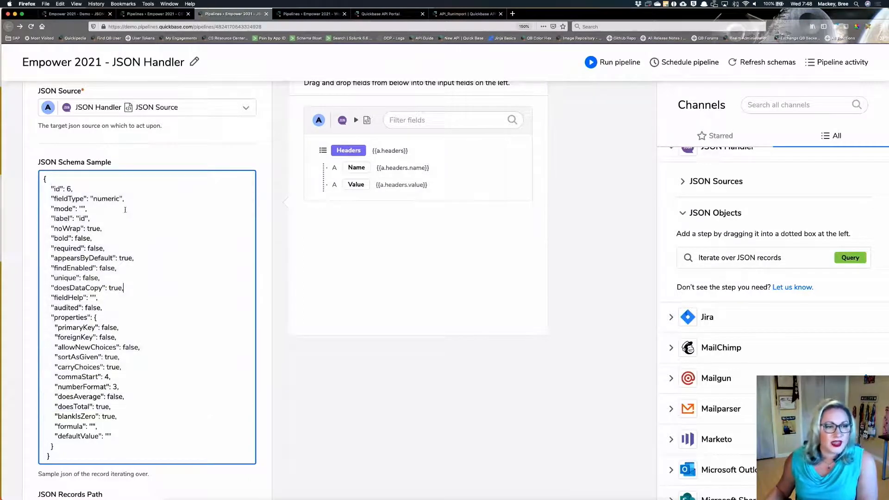
double_click(68, 189)
text(6)
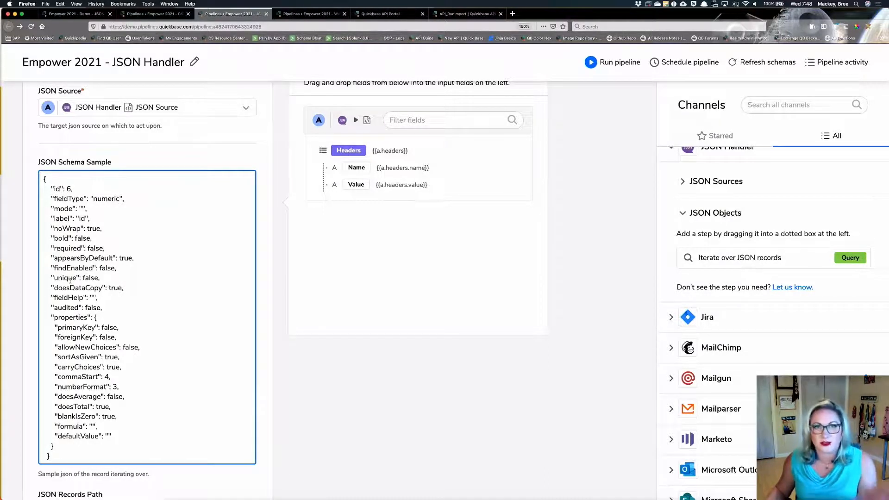
Step: Examine the JSON Records Path, Limit and conditions settings of the iteration step, then the loop with its Create Record step
scroll(124, 326, down, 2)
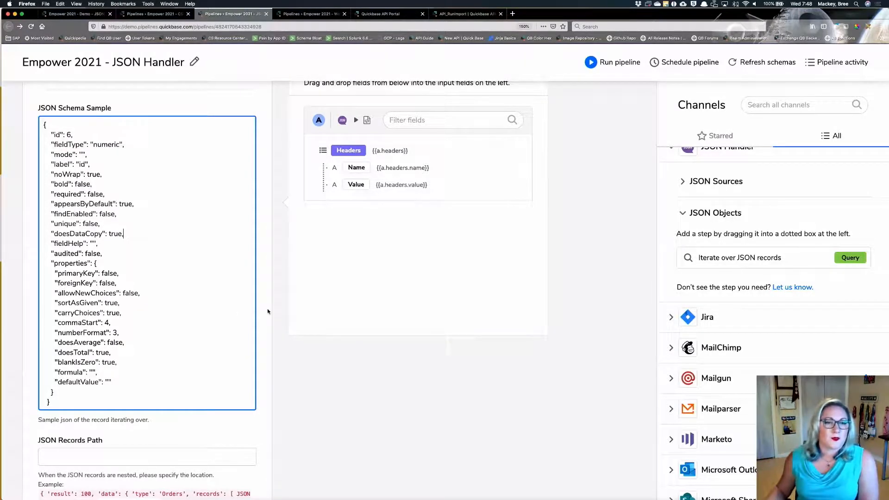
scroll(267, 311, down, 3)
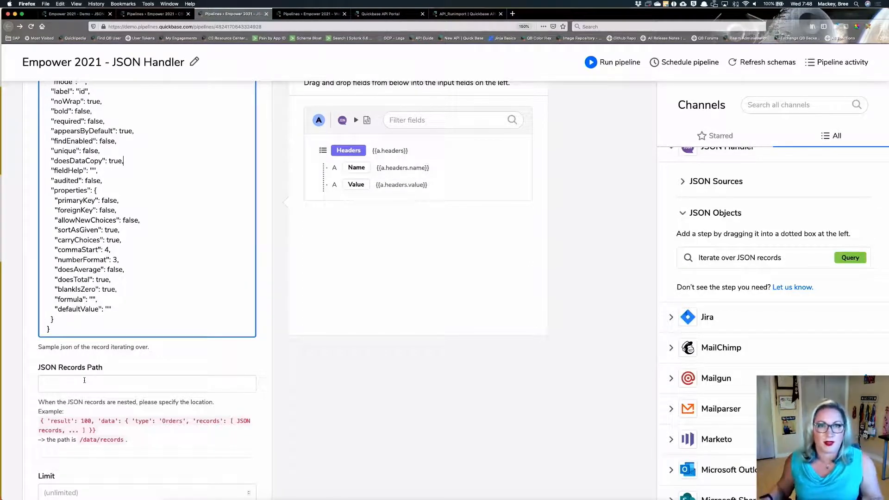
click(336, 387)
scroll(336, 387, down, 5)
scroll(336, 387, down, 2)
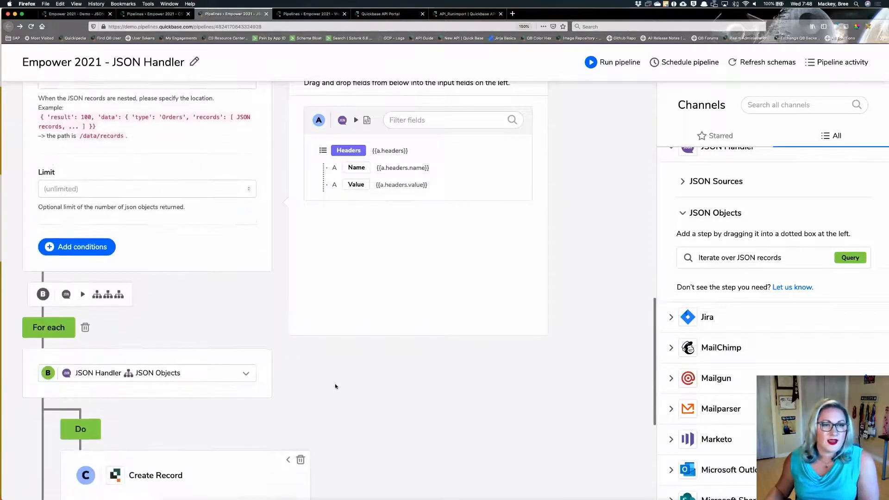
scroll(288, 369, up, 5)
scroll(131, 150, up, 4)
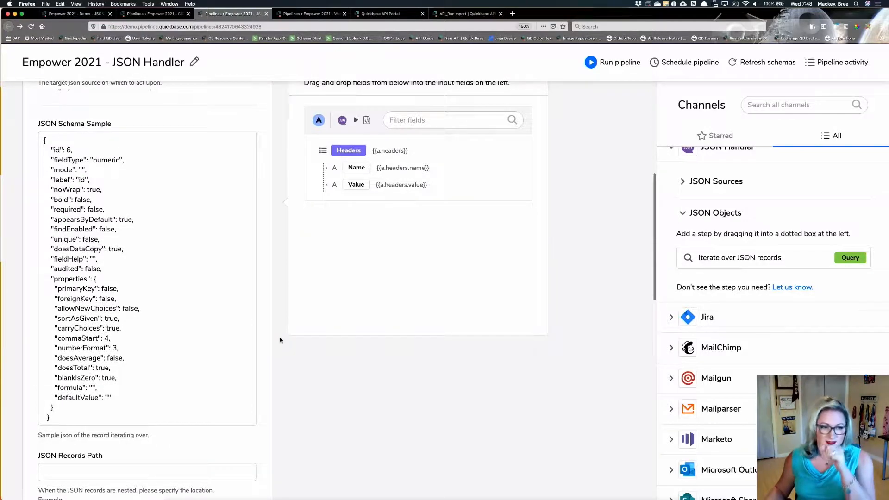
scroll(280, 340, down, 5)
scroll(280, 340, down, 5)
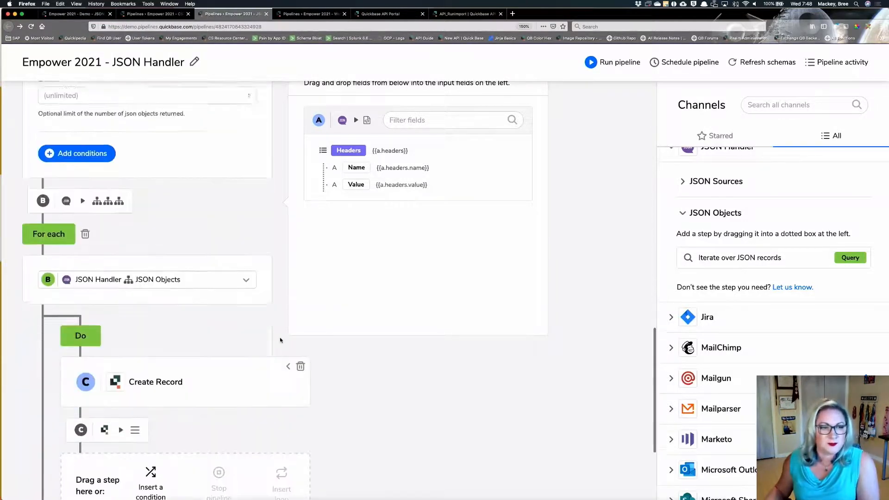
Step: Expand the Create Record step, examine its account, table and field mappings, and highlight the int filter in the Field ID value
click(288, 360)
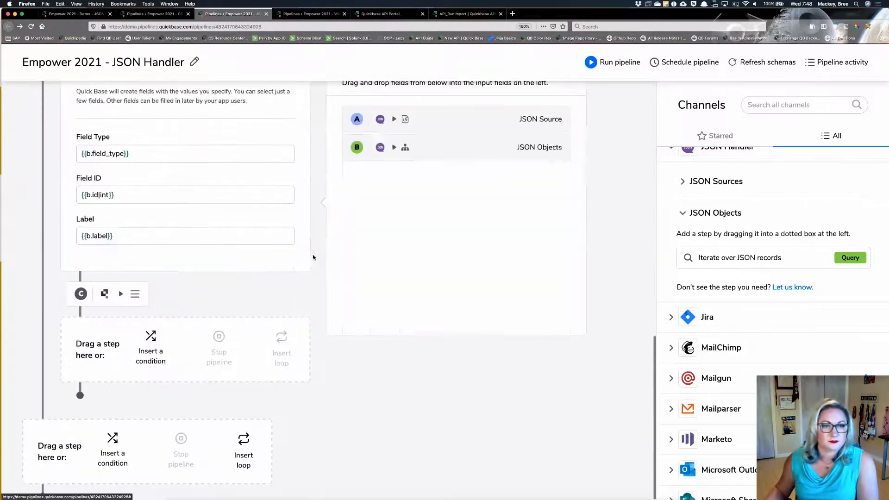
scroll(318, 254, up, 2)
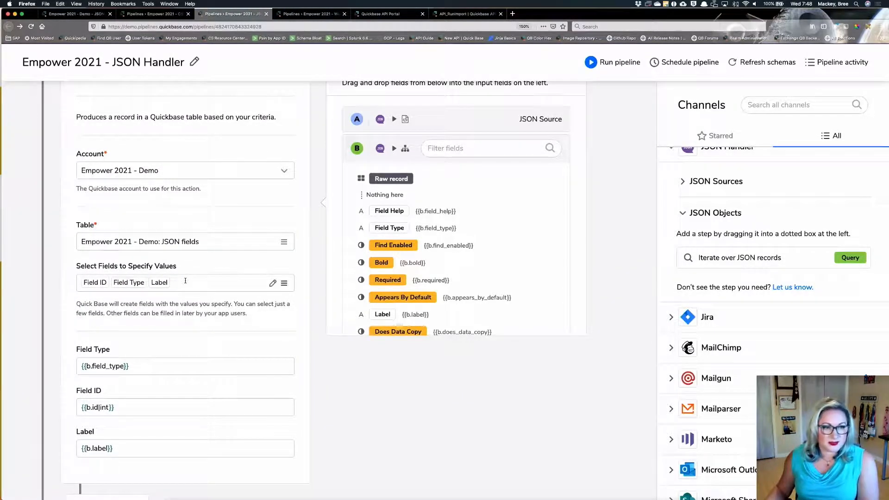
scroll(176, 318, down, 2)
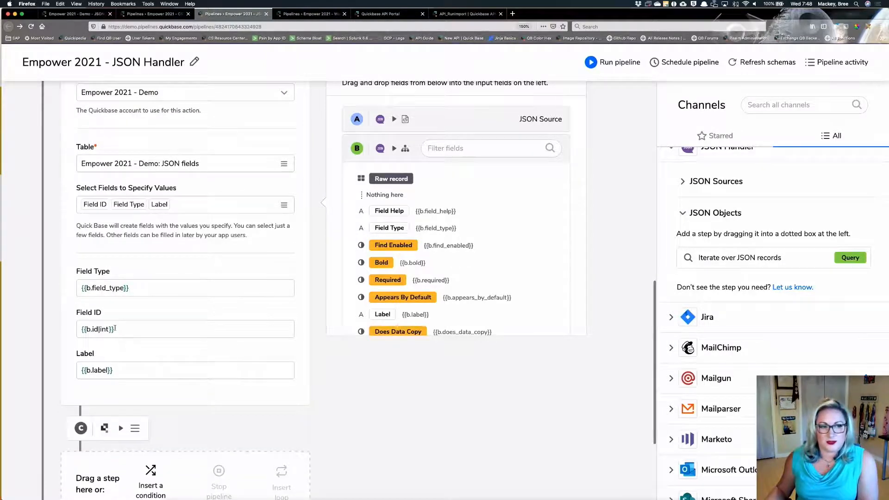
drag(109, 329, 98, 329)
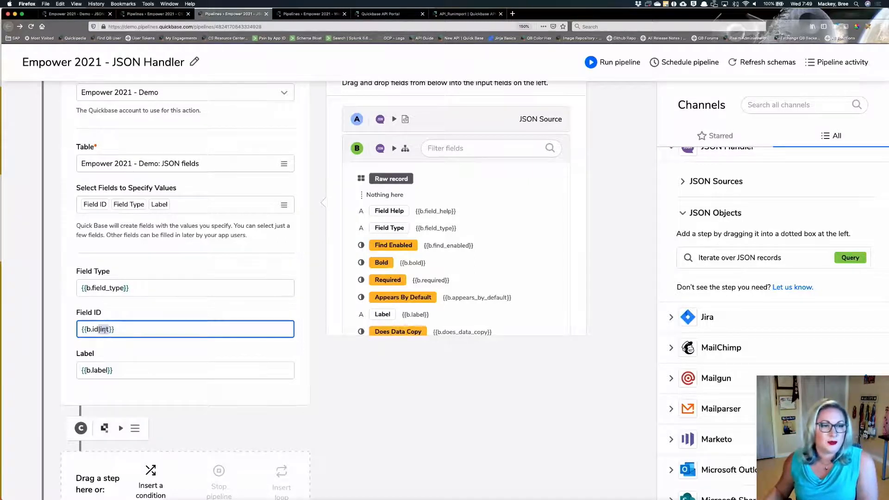
click(130, 327)
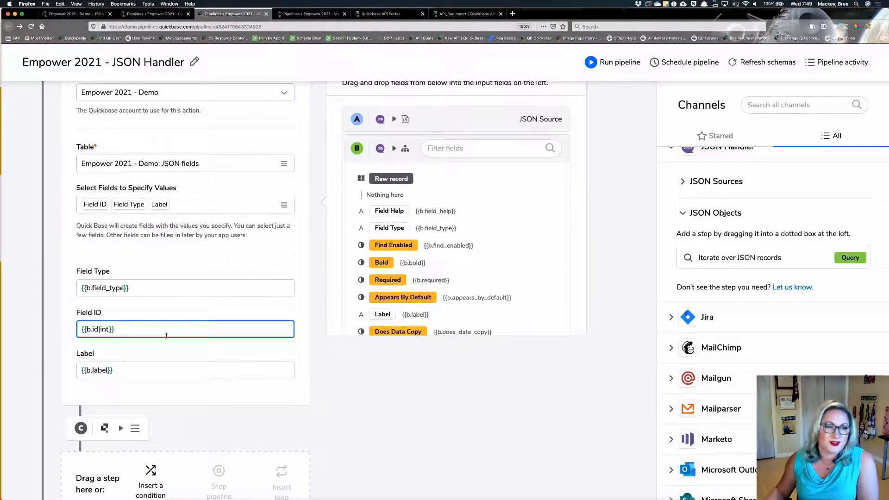
Step: Run the JSON Handler pipeline and examine the Fetch a JSON resource output and the first JSON object
click(166, 348)
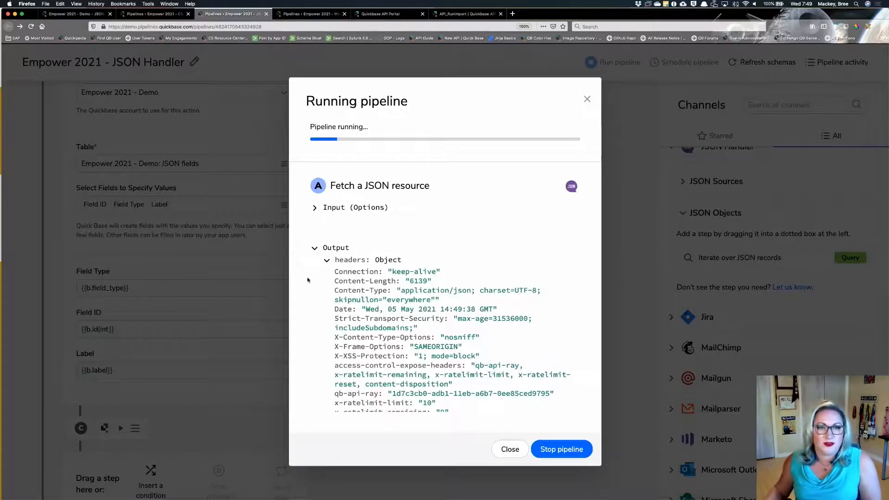
scroll(308, 280, down, 2)
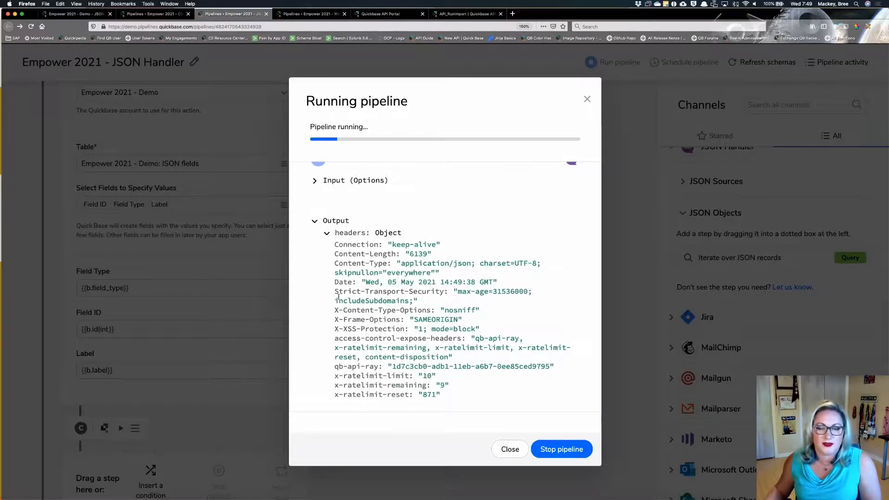
scroll(319, 300, up, 2)
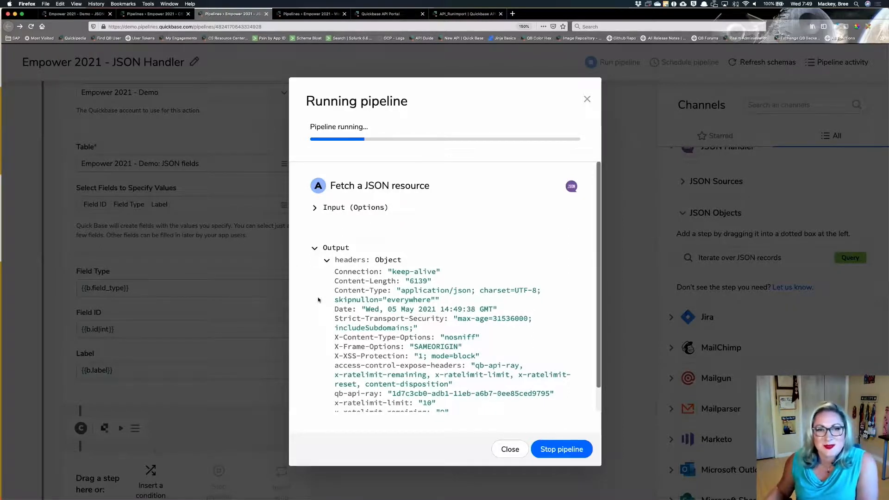
scroll(318, 300, down, 5)
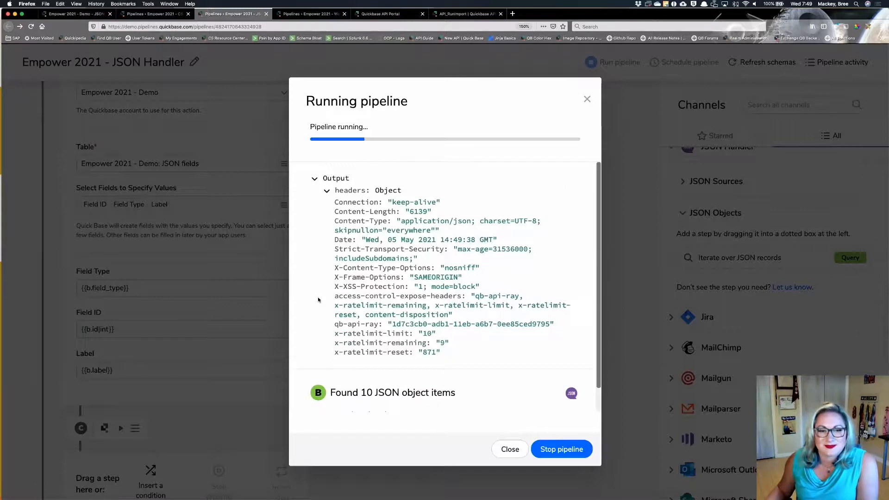
scroll(319, 300, down, 5)
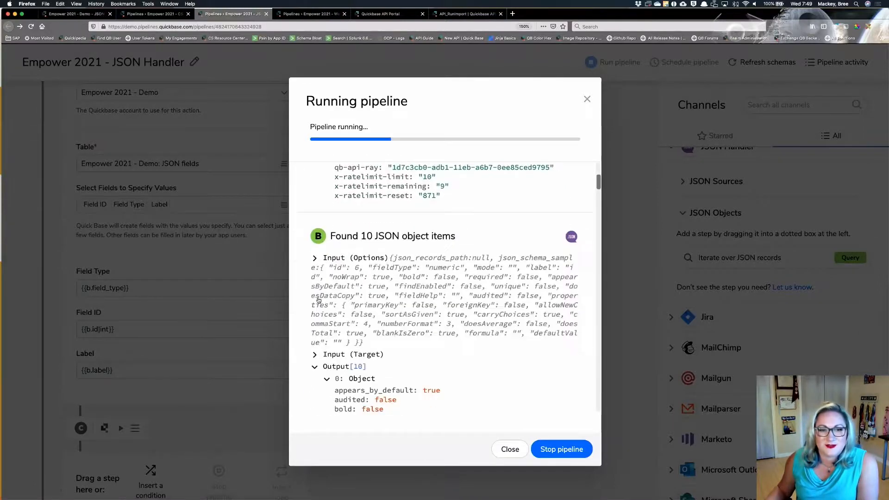
scroll(506, 338, down, 5)
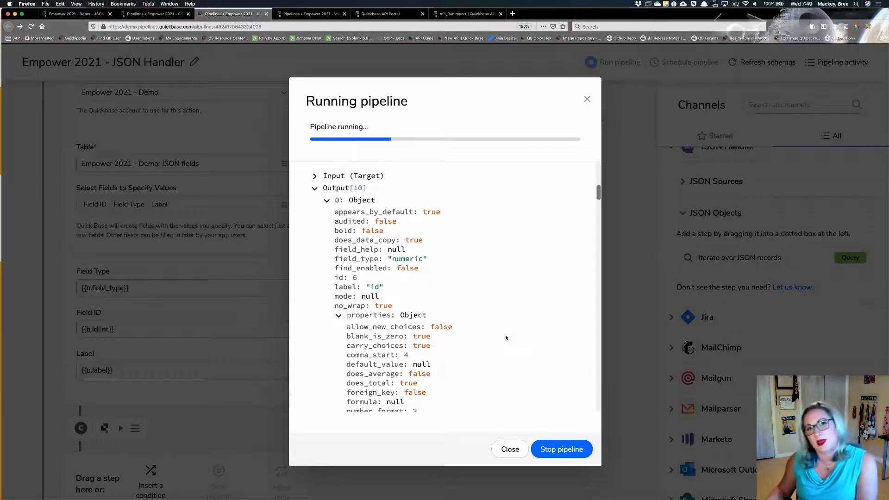
Step: Examine the remaining JSON objects and the Created Record entries in the run output, then close the run window
scroll(505, 338, down, 10)
scroll(506, 336, down, 10)
scroll(506, 334, down, 10)
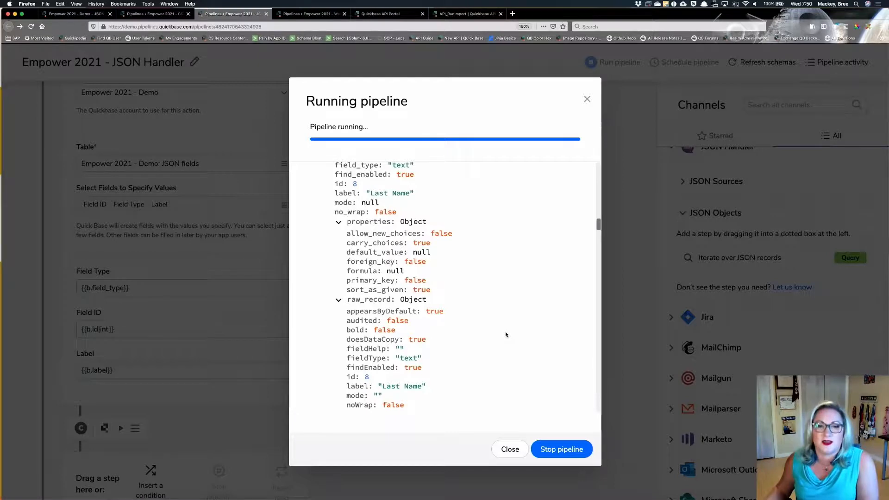
scroll(505, 335, down, 8)
scroll(506, 334, down, 10)
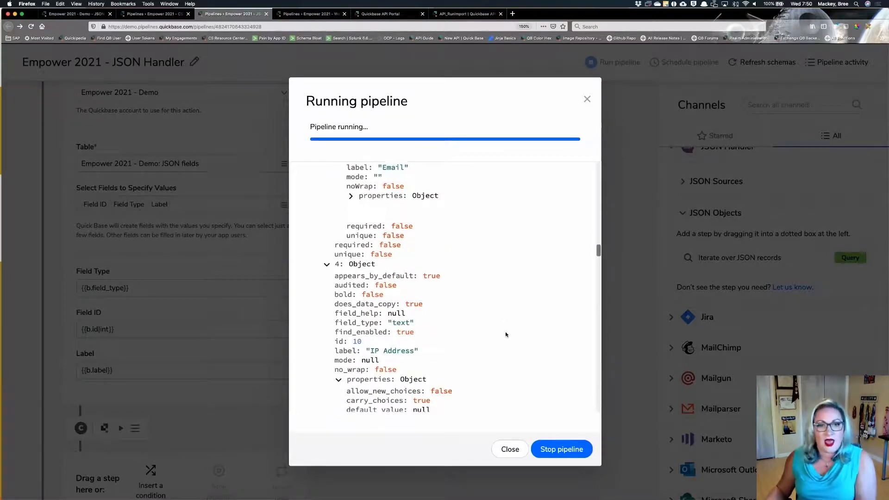
scroll(505, 334, down, 10)
scroll(506, 335, down, 10)
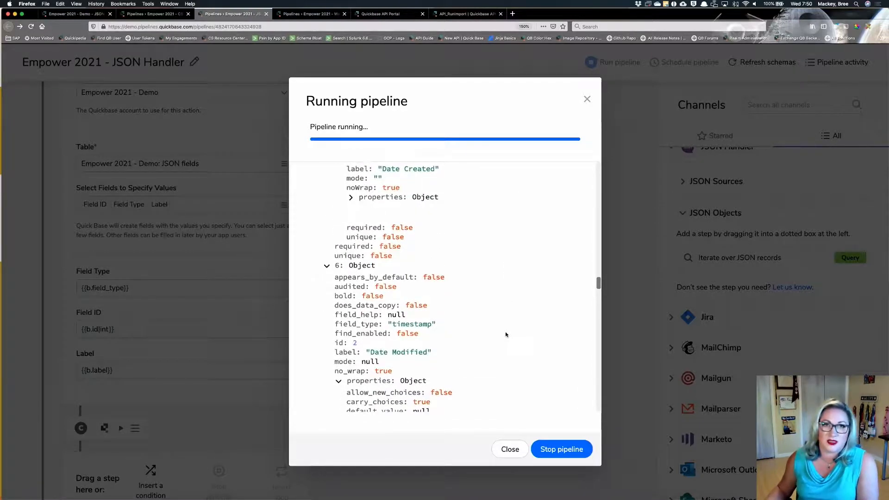
scroll(506, 334, down, 10)
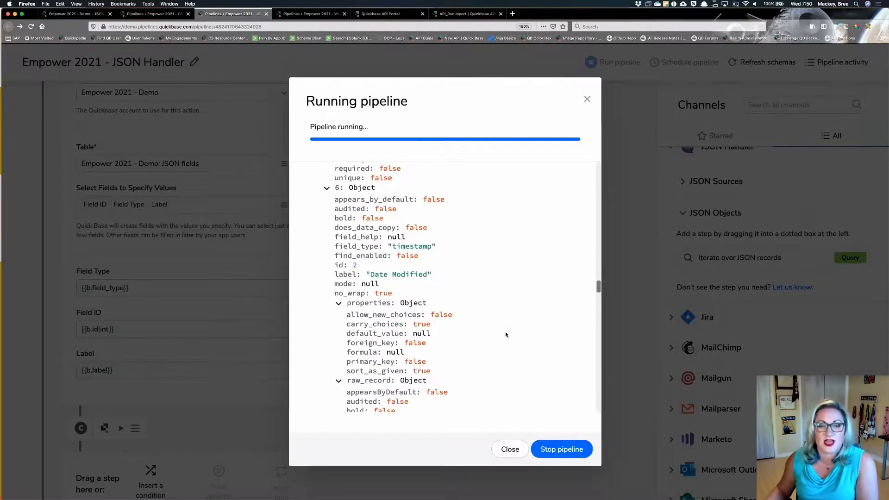
scroll(506, 335, down, 15)
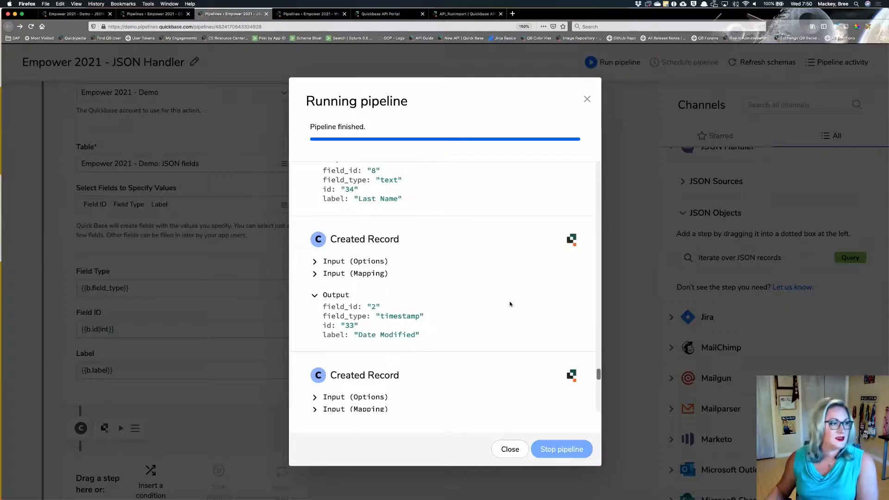
scroll(510, 304, down, 4)
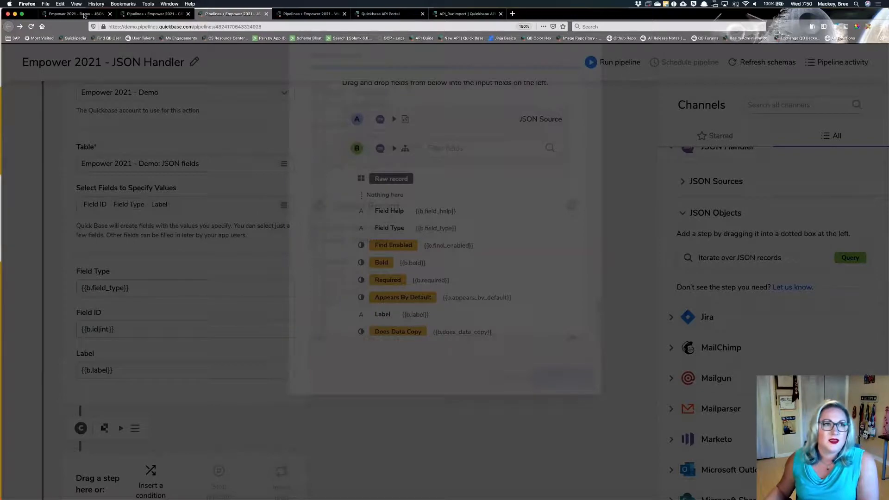
Step: Switch to the Empower 2021 - Demo app and reload the JSON fields table to check for the imported records
click(83, 15)
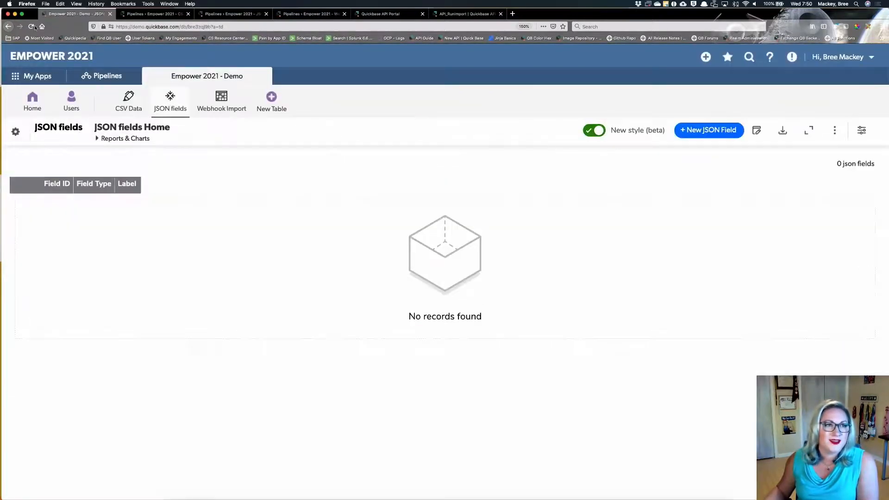
click(32, 26)
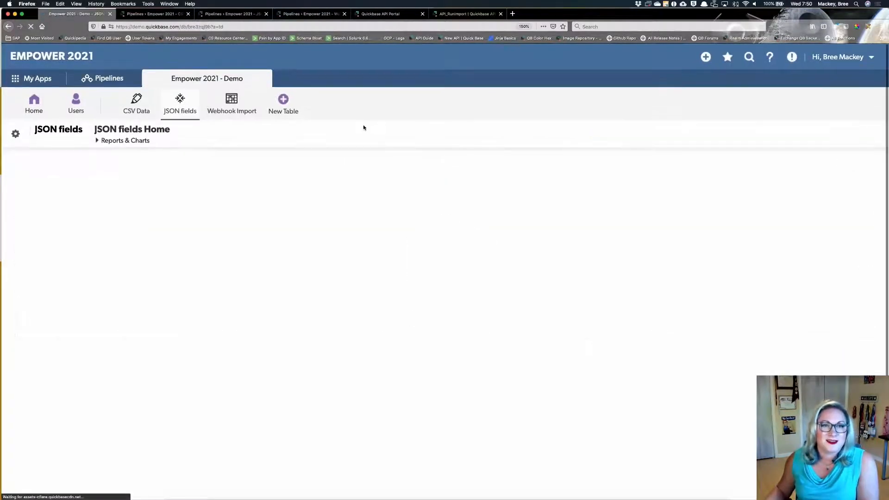
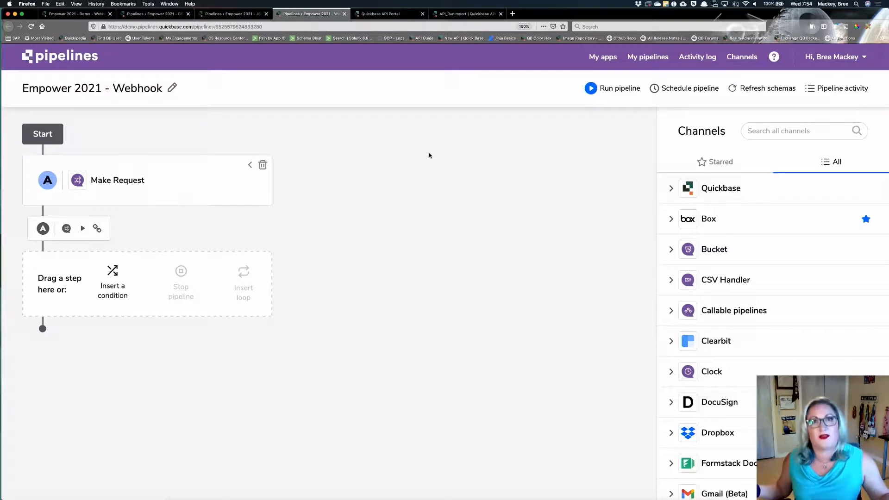
Step: Expand the Webhook pipeline's Make Request step and examine its Authentication options, OAuth and SSL settings, URL, Method and Content type
click(250, 166)
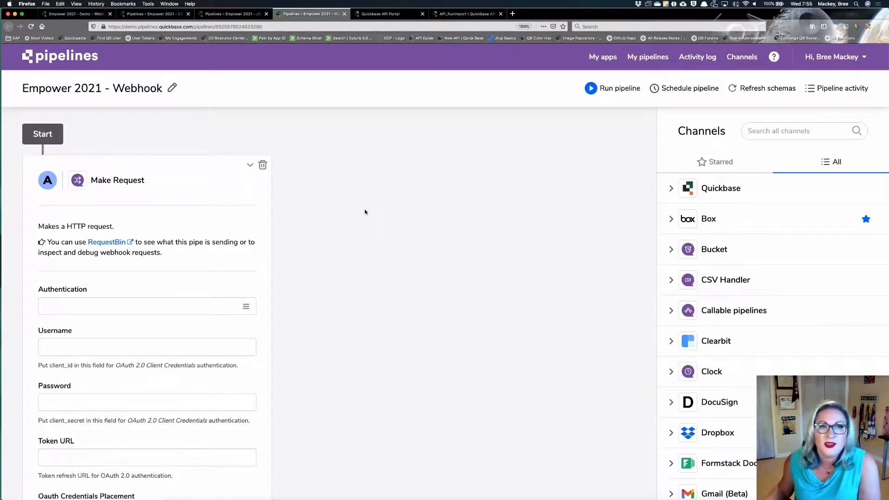
scroll(365, 212, down, 4)
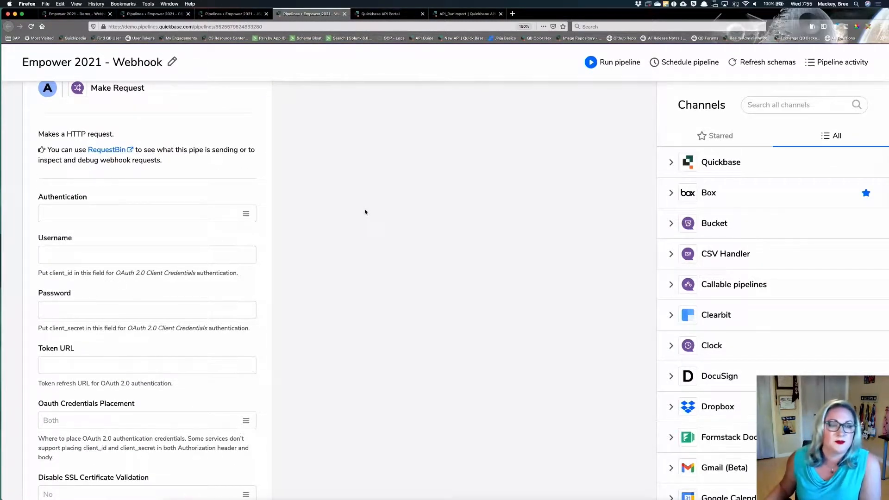
click(215, 212)
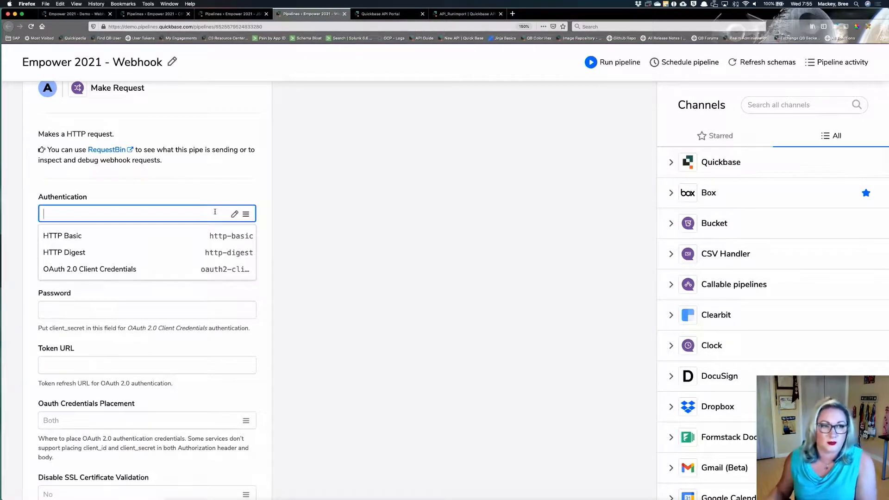
click(297, 207)
scroll(297, 207, down, 4)
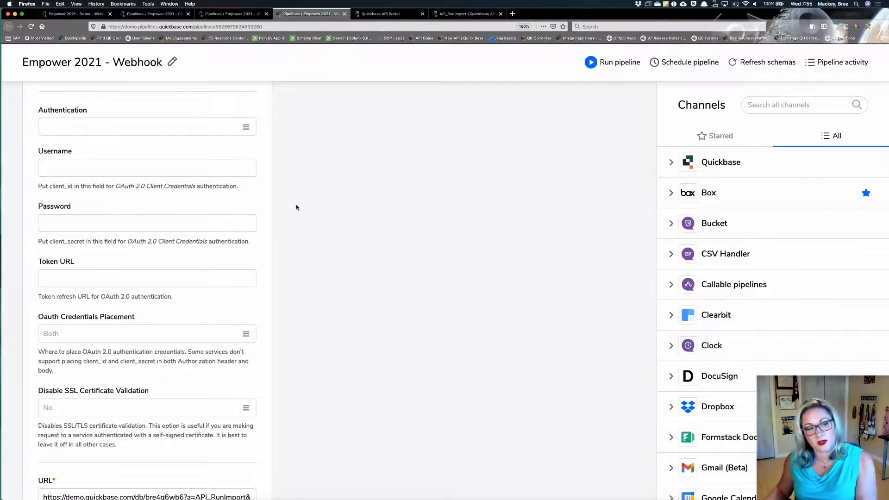
scroll(296, 207, down, 8)
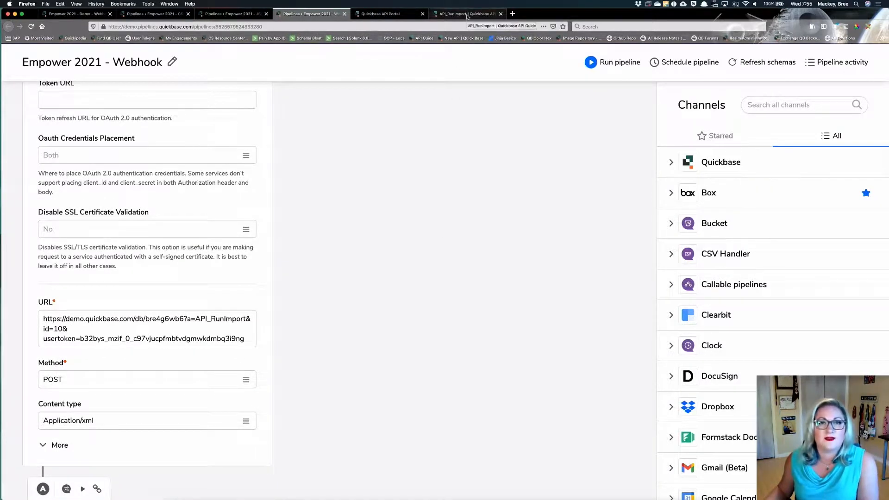
Step: Switch to the API_RunImport guide page, examine the sample XML request, and highlight the URL alternative before clearing the selection
key(ctrl+Tab)
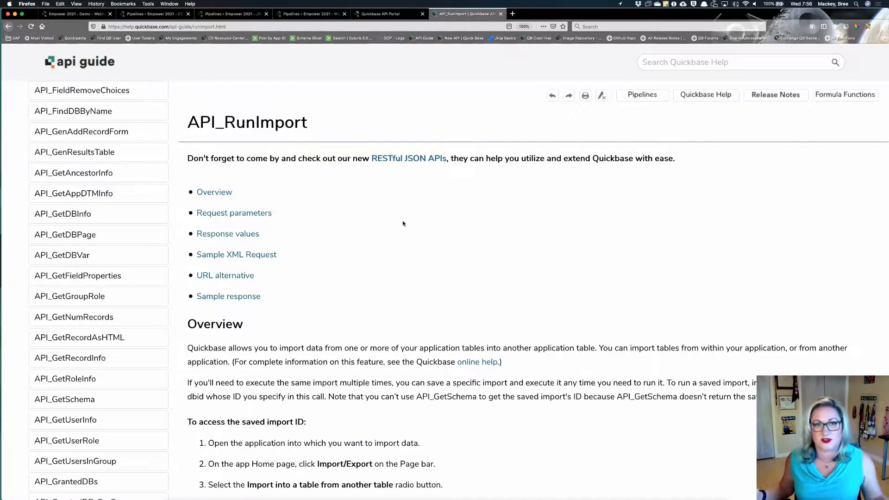
scroll(403, 224, down, 3)
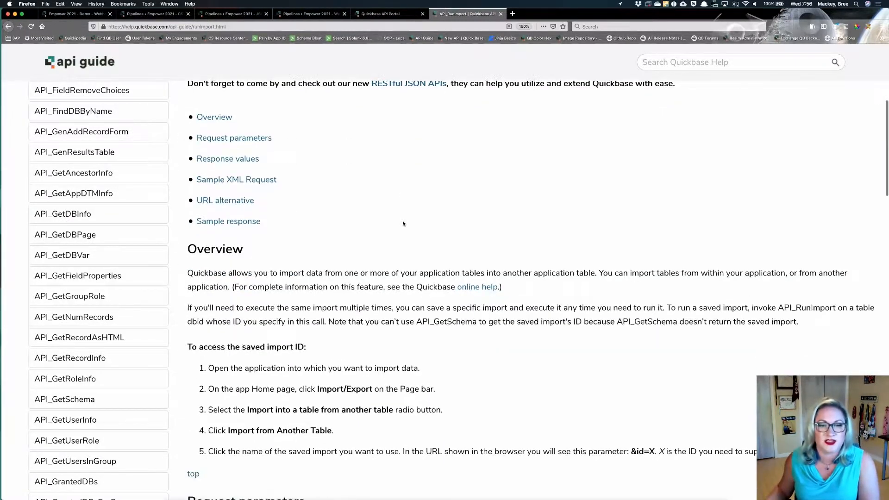
scroll(403, 223, down, 7)
scroll(403, 224, down, 15)
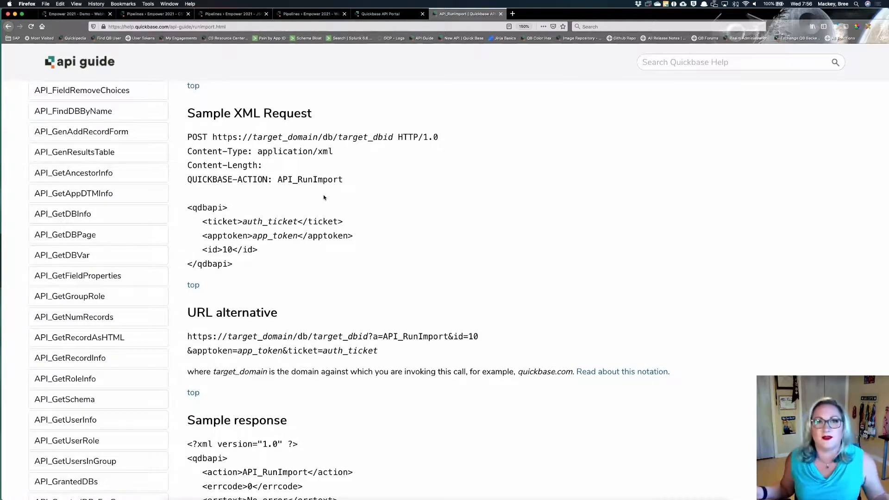
scroll(323, 198, down, 3)
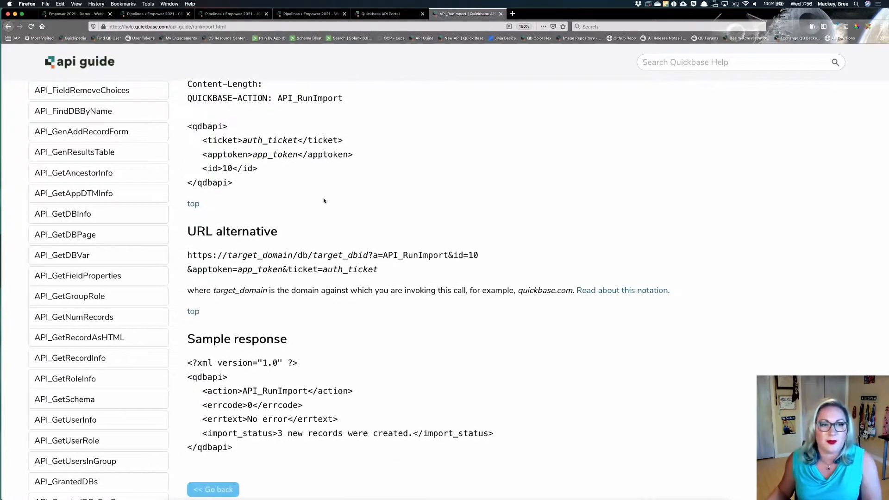
drag(378, 270, 183, 259)
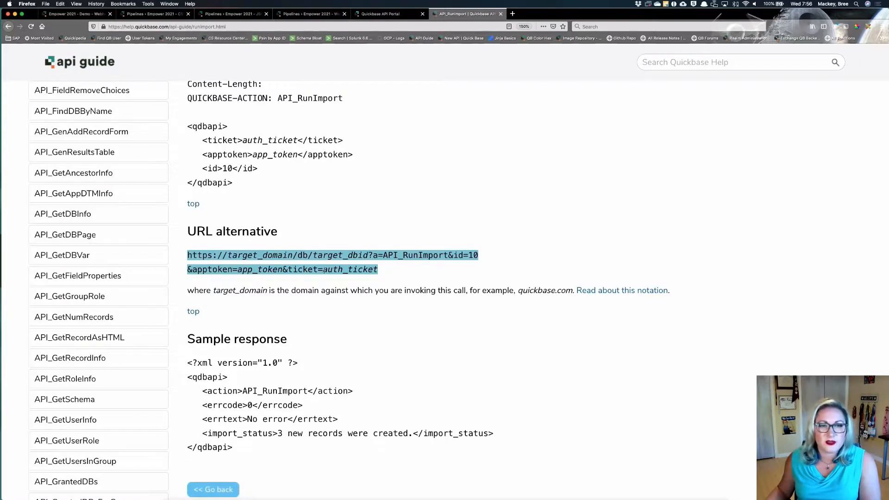
click(209, 256)
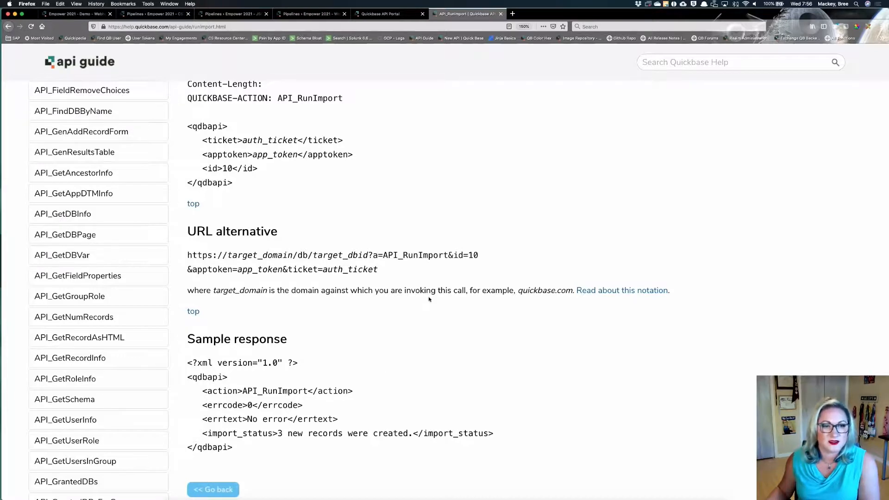
Step: Compare the Webhook pipeline's URL, Method and Content type with the API_RunImport sample XML request, finishing back on the pipeline
click(302, 14)
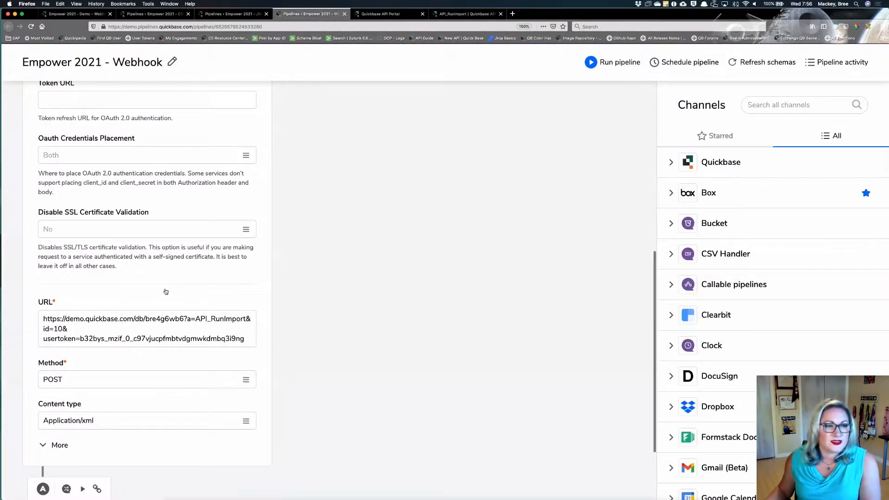
scroll(164, 290, down, 3)
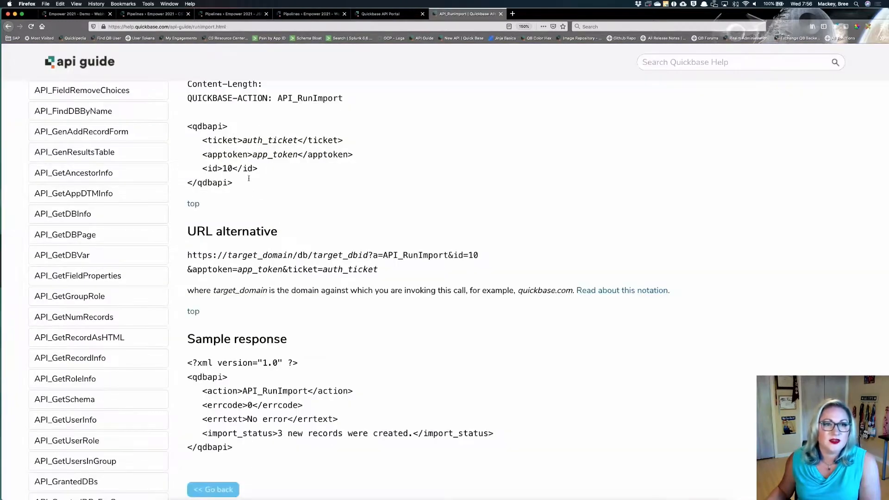
scroll(287, 181, up, 3)
scroll(449, 219, down, 2)
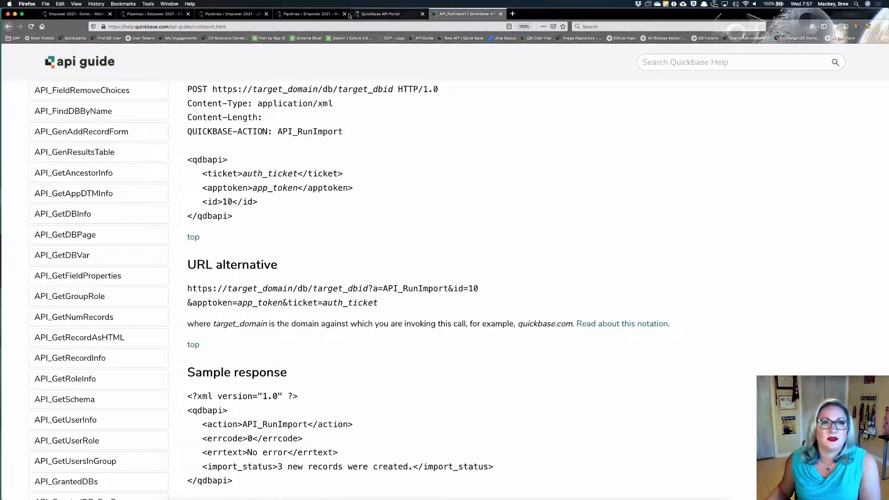
click(313, 15)
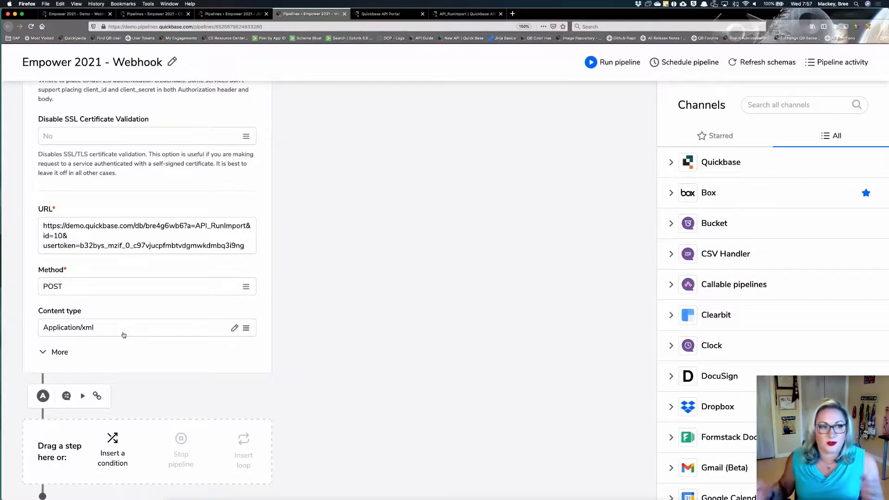
Step: Run the Webhook pipeline and examine the request output, highlighting the error code in the API_RunImport response
scroll(362, 248, up, 6)
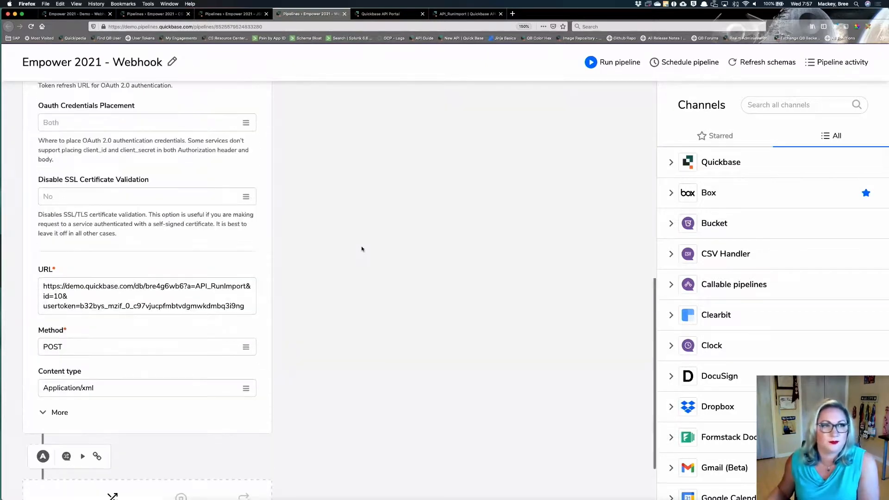
scroll(590, 91, up, 3)
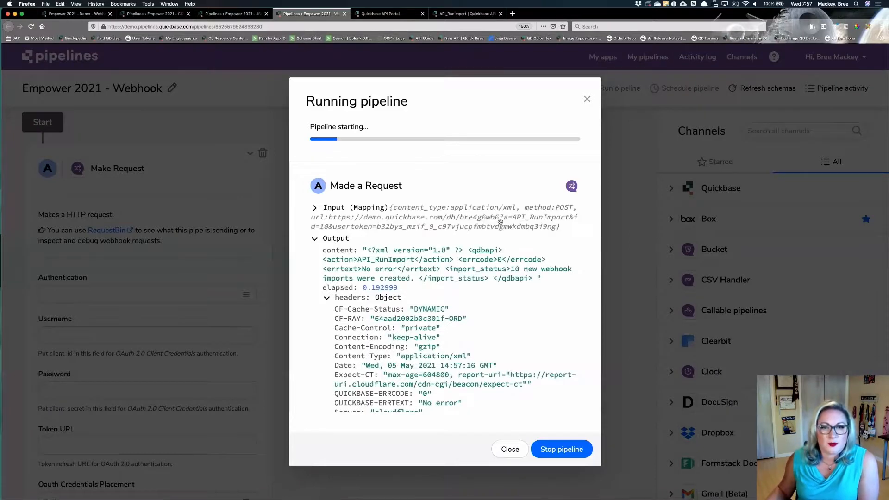
scroll(492, 213, down, 2)
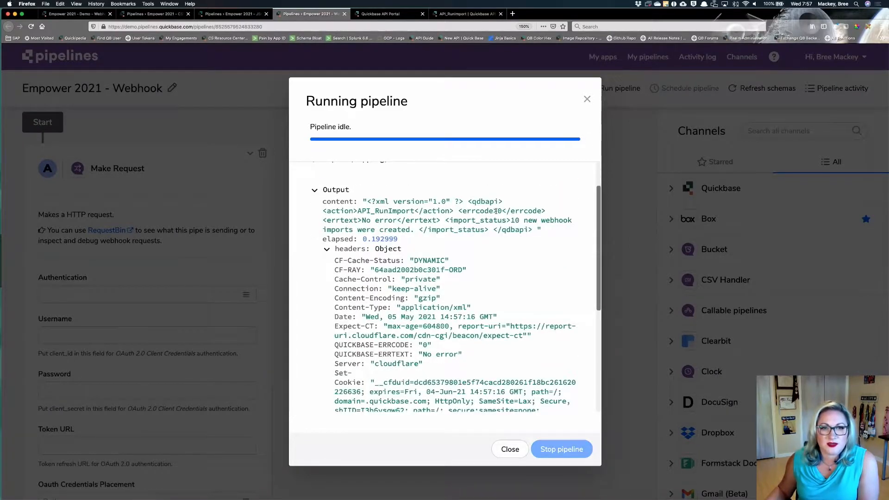
drag(498, 212, 524, 211)
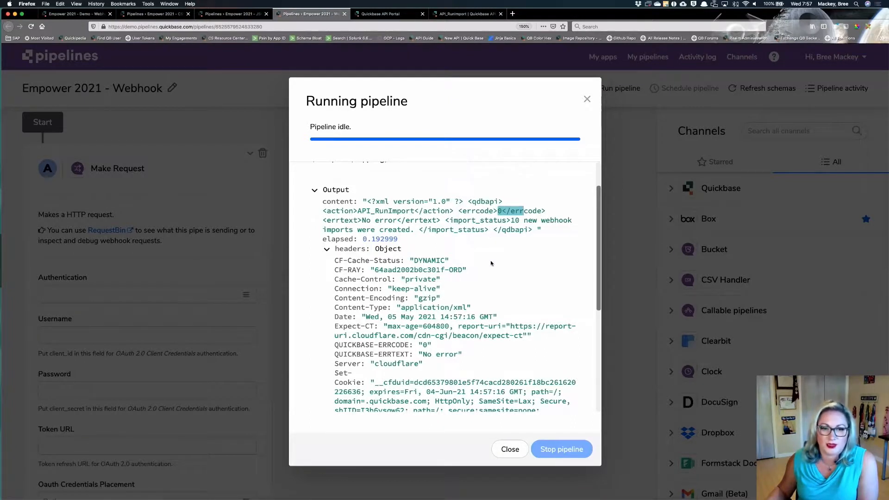
click(494, 358)
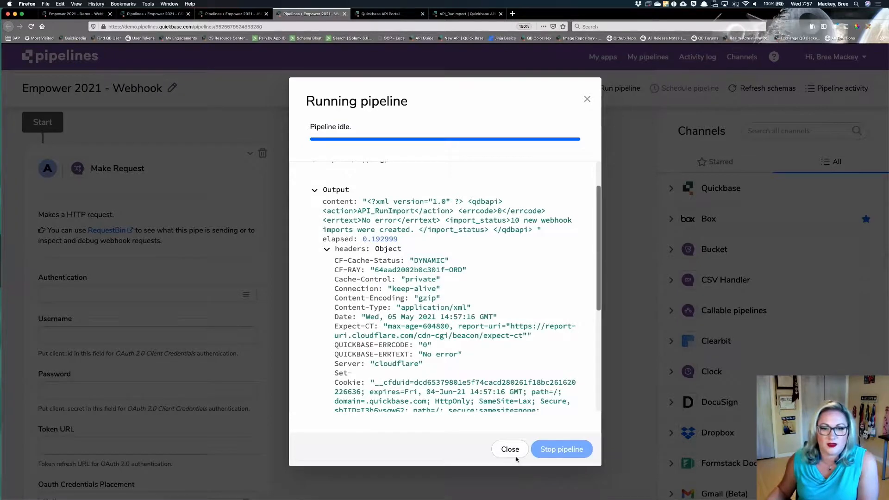
scroll(477, 389, down, 5)
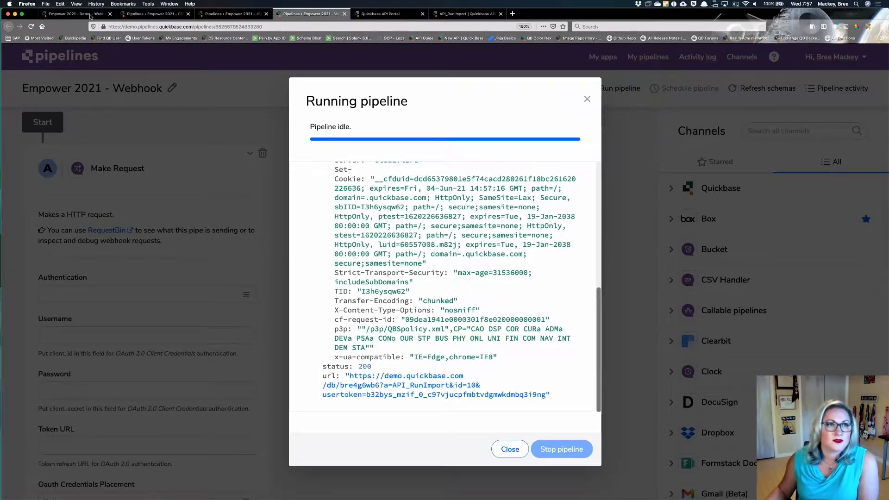
Step: Close the run output and switch to the Webhook Import table in the Empower 2021 - Demo app to check for the imported records
click(49, 128)
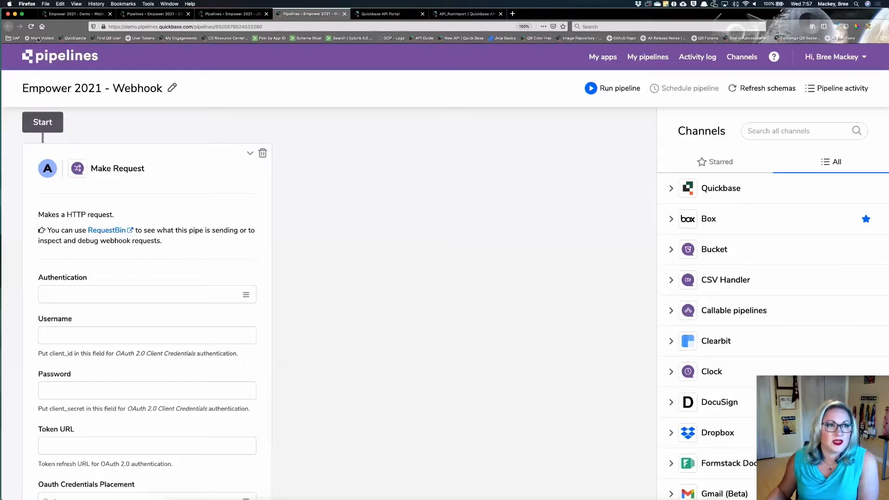
click(74, 13)
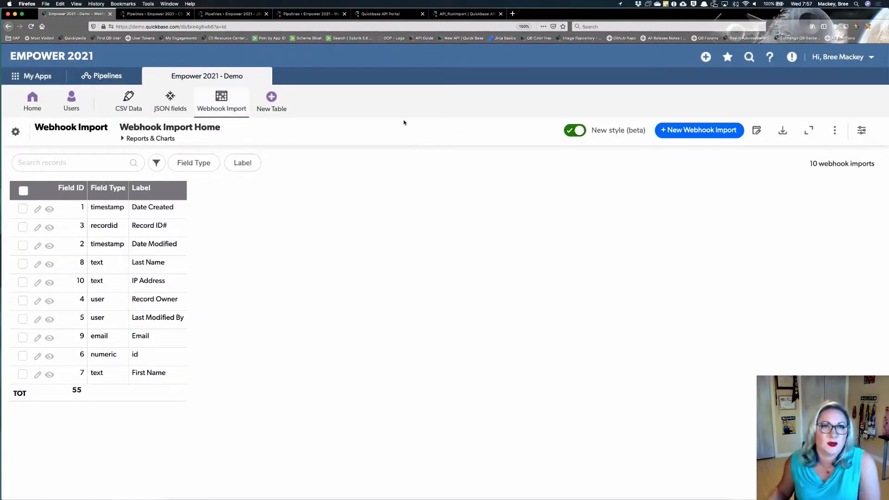
Step: Return to the Webhook pipeline and review the Make Request URL, highlighting its parts before leaving the field unchanged
click(310, 15)
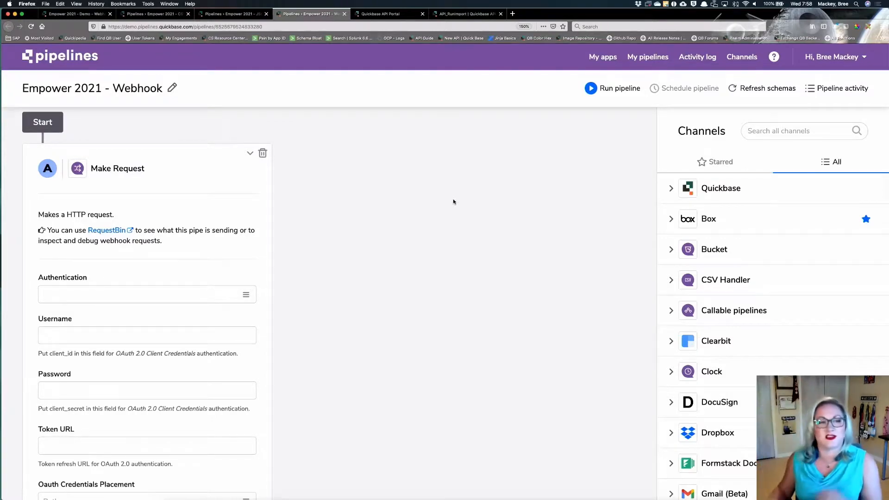
scroll(389, 295, down, 3)
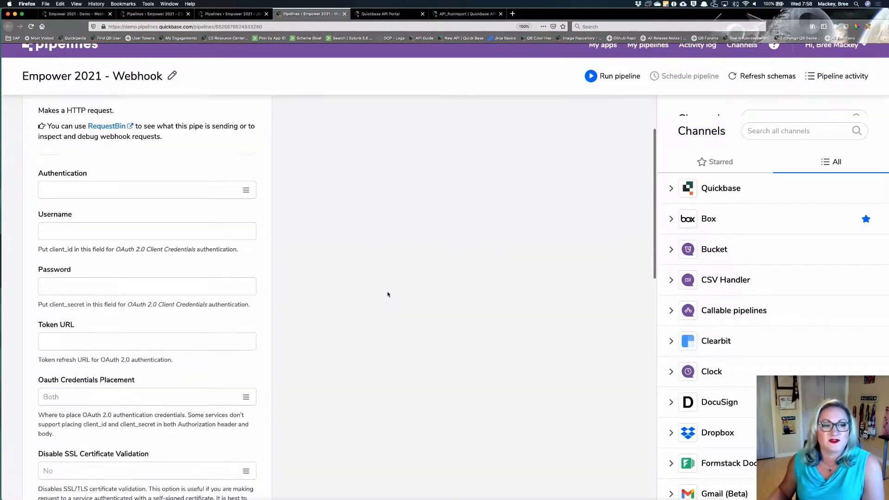
scroll(361, 308, down, 3)
scroll(249, 354, down, 3)
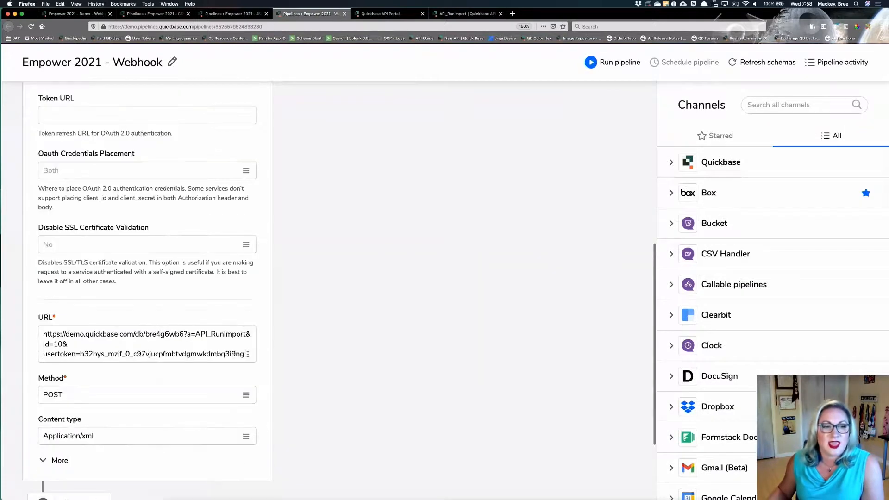
drag(245, 354, 81, 343)
drag(54, 335, 43, 335)
click(195, 339)
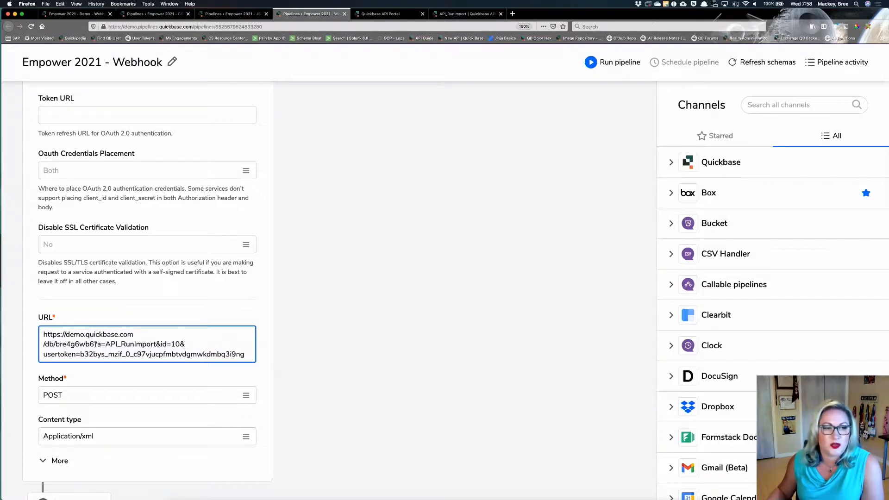
click(346, 309)
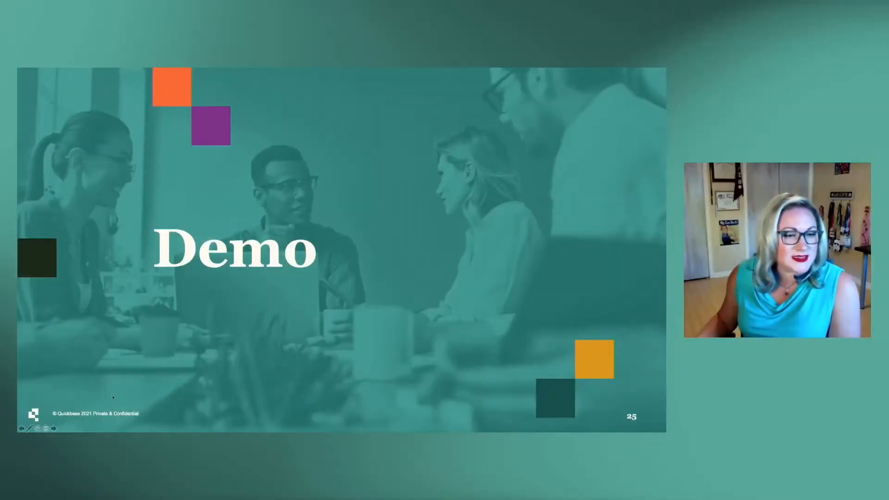
click(86, 393)
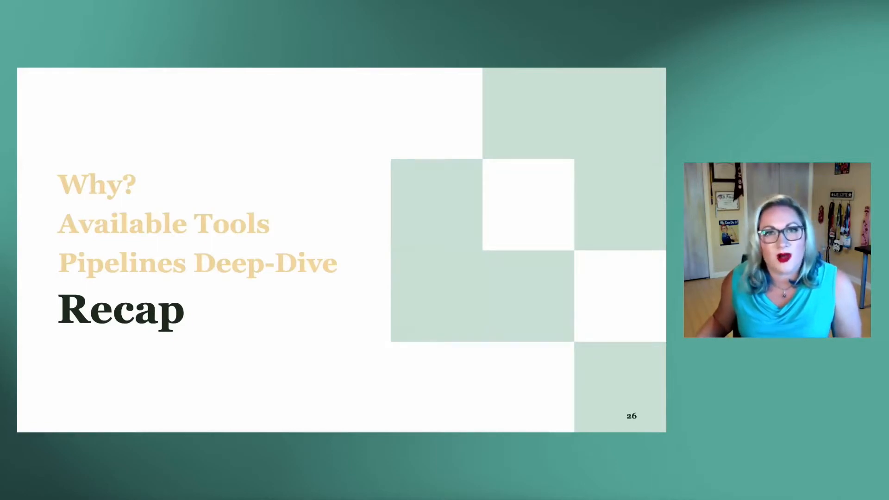
key(Right)
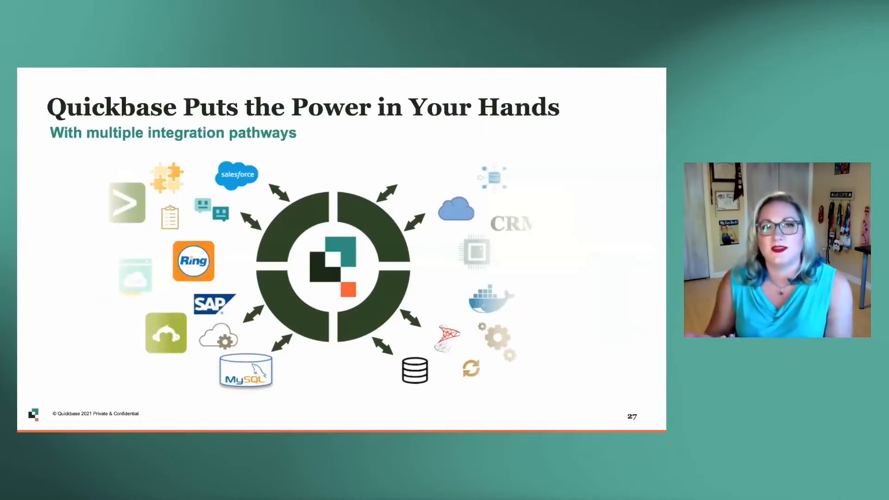